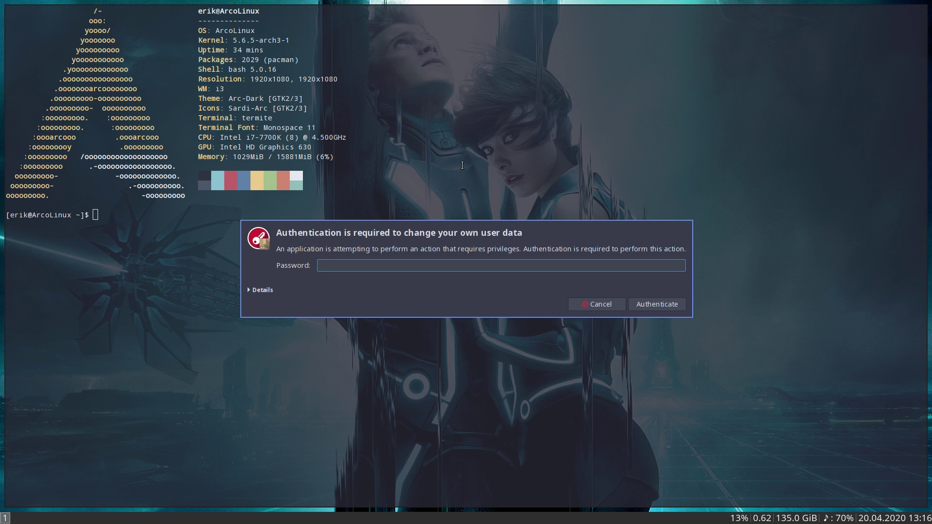
Authenticate with the account password and show the Theme changer page for I3WM.
{"action": "type", "text": "•••"}
{"action": "key", "text": "Return"}
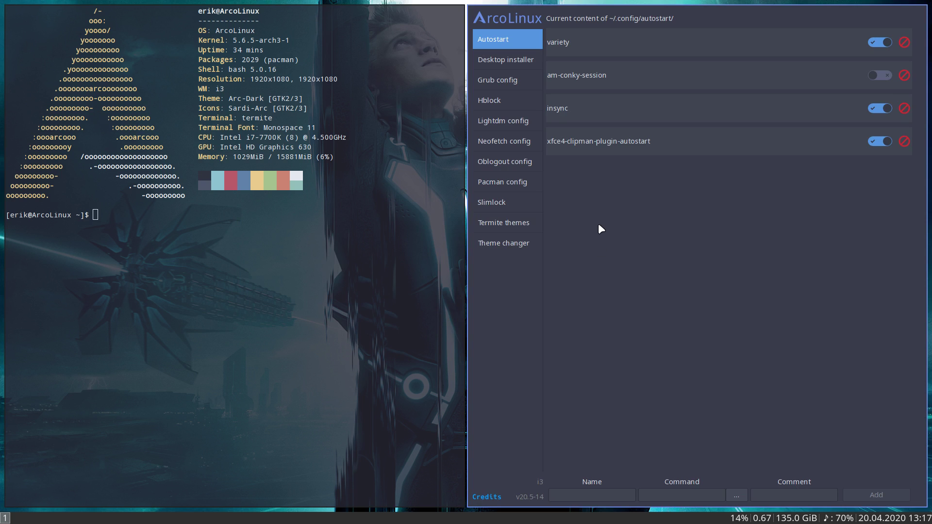
{"action": "left_click", "coordinate": [500, 242]}
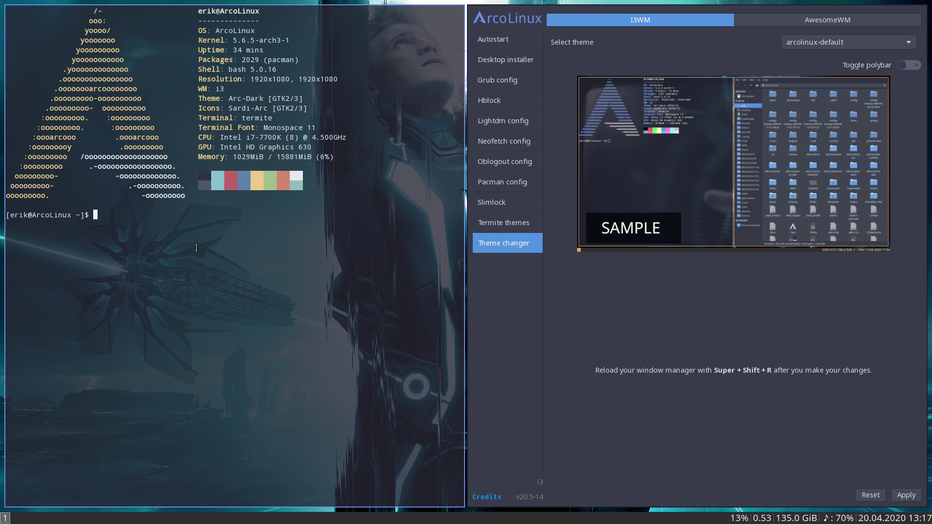
Close the terminal and open a file manager on the home folder with hidden files shown.
{"action": "key", "text": "super+q"}
{"action": "key", "text": "super+shift+Return"}
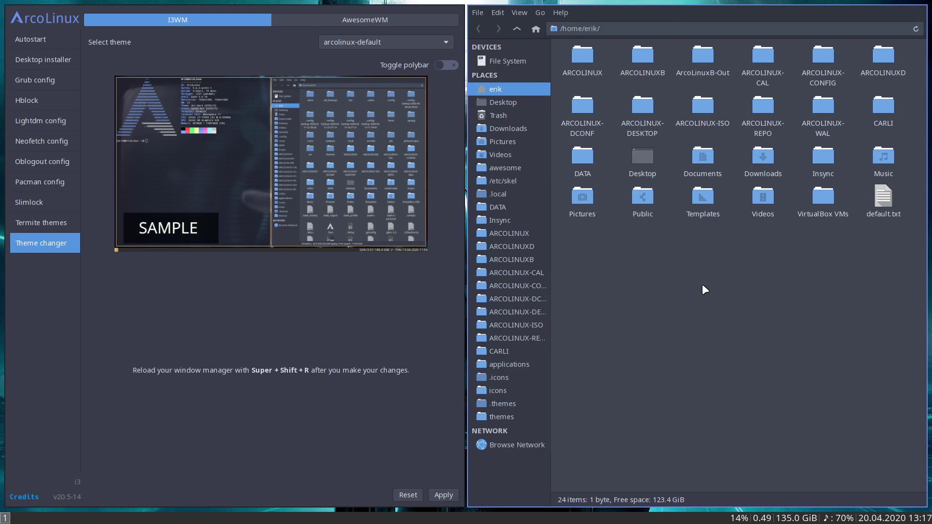
{"action": "key", "text": "ctrl+h"}
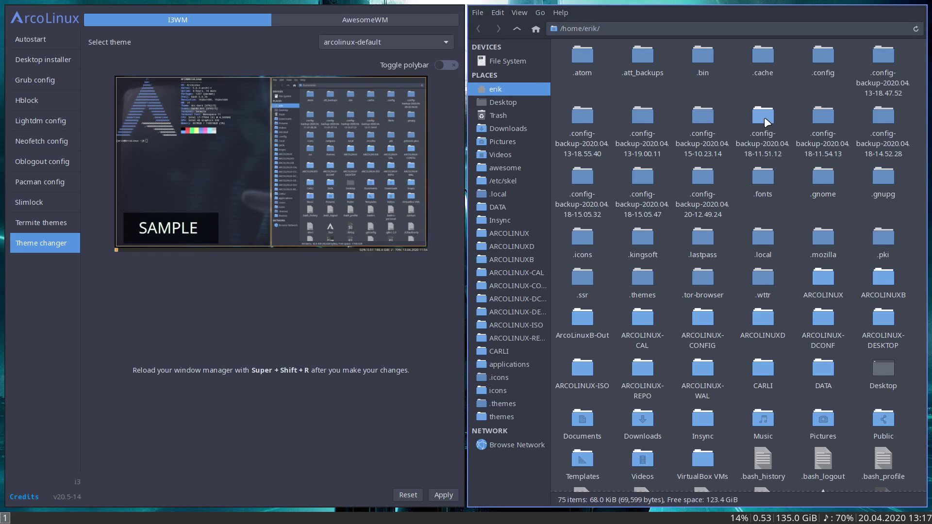
Go into the .config folder of the home directory and open its i3 folder.
{"action": "double_click", "coordinate": [825, 59]}
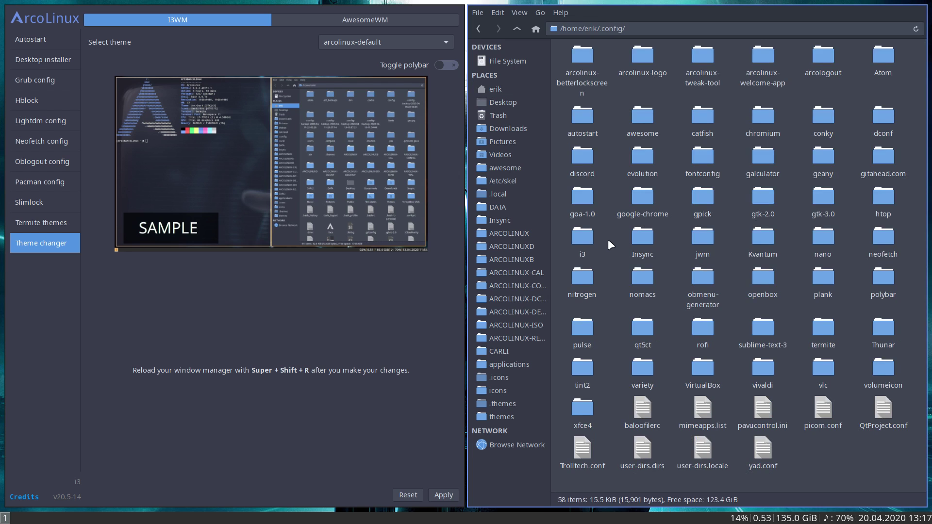
{"action": "left_click", "coordinate": [584, 236]}
{"action": "double_click", "coordinate": [584, 236]}
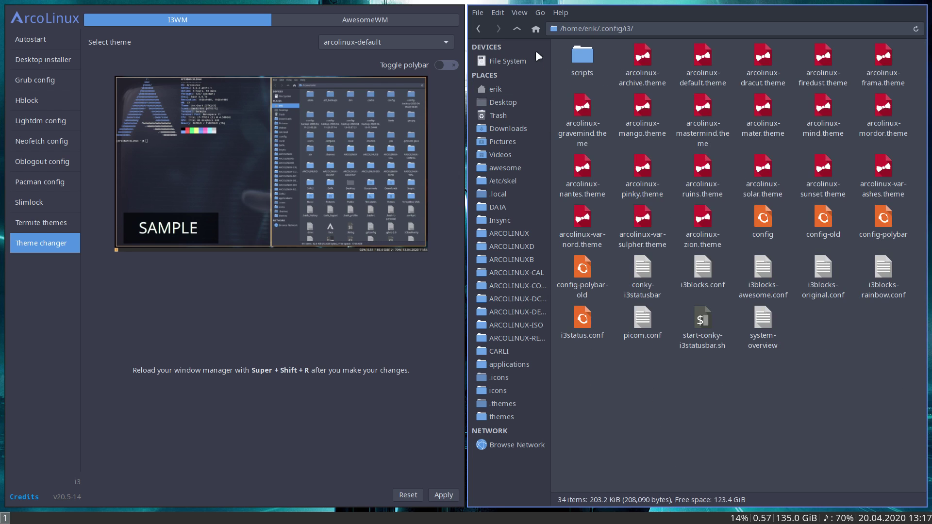
Examine the arcolinux theme files and compare the config and config-polybar entries in the i3 folder.
{"action": "left_click", "coordinate": [642, 66]}
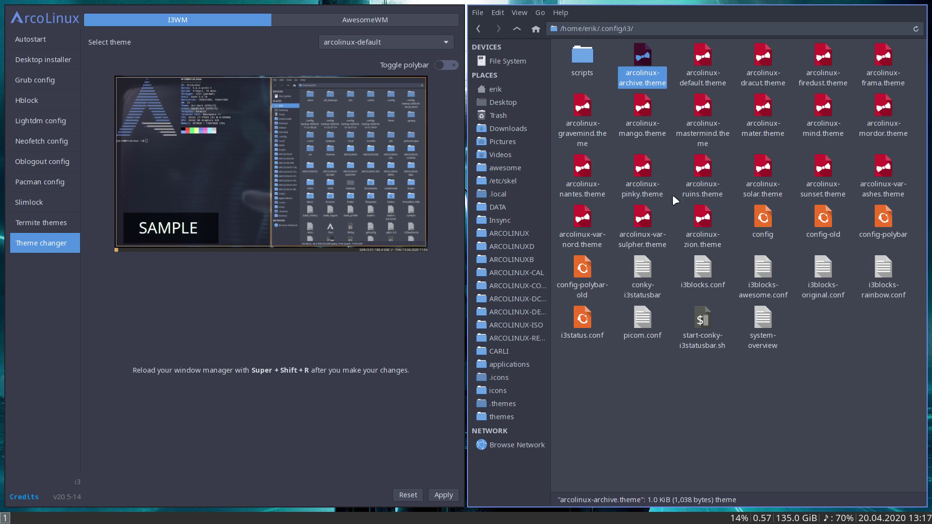
{"action": "left_click", "coordinate": [706, 227], "text": "shift"}
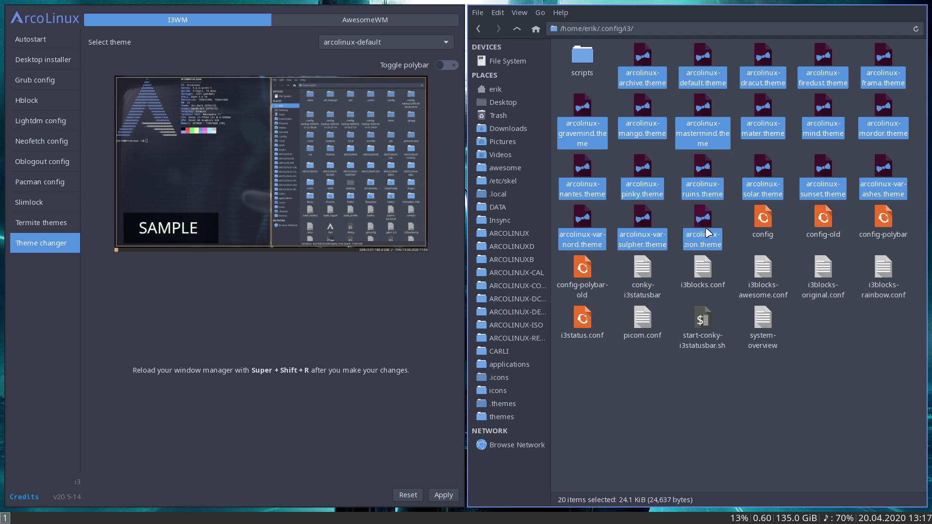
{"action": "left_click", "coordinate": [695, 444]}
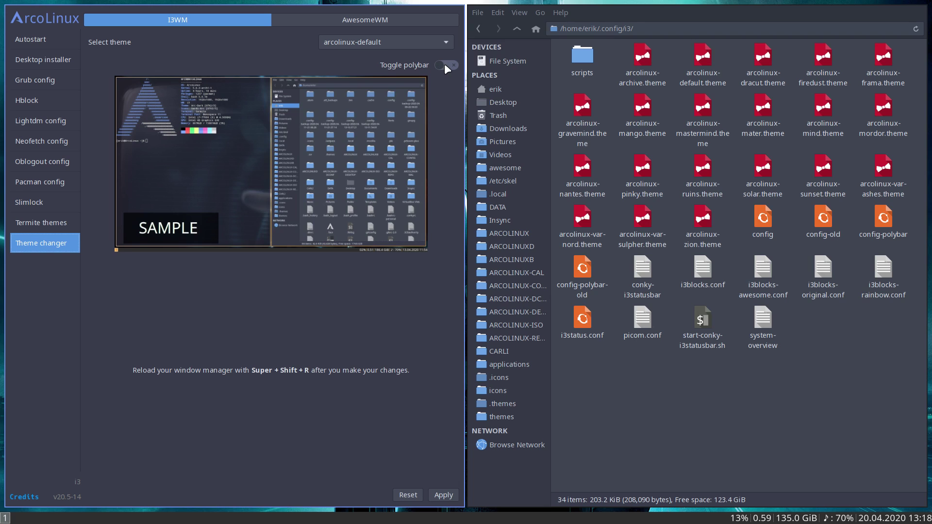
{"action": "left_click", "coordinate": [766, 215]}
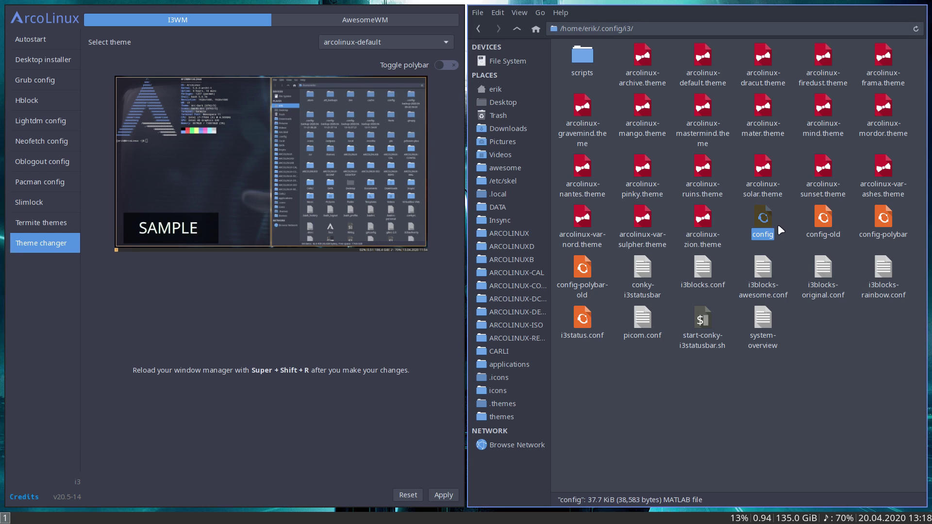
{"action": "left_click", "coordinate": [881, 221], "text": "ctrl"}
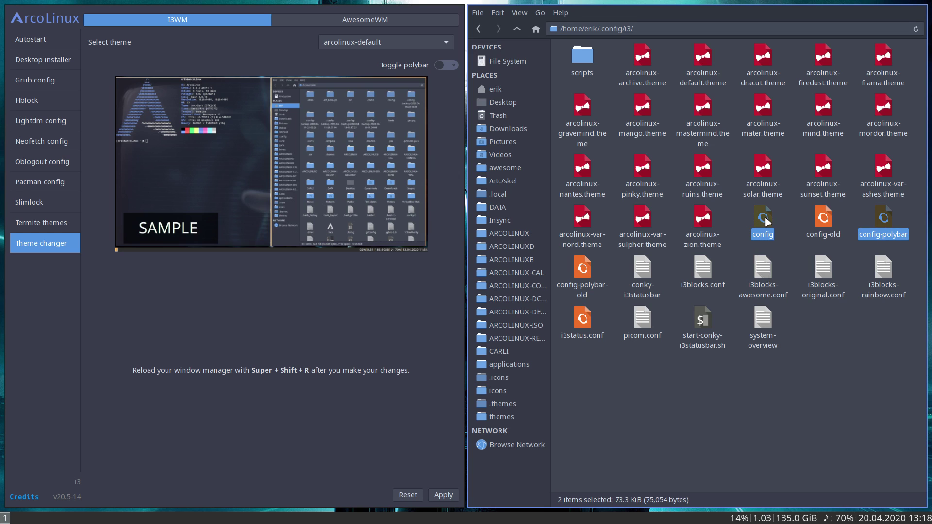
{"action": "left_click", "coordinate": [783, 222]}
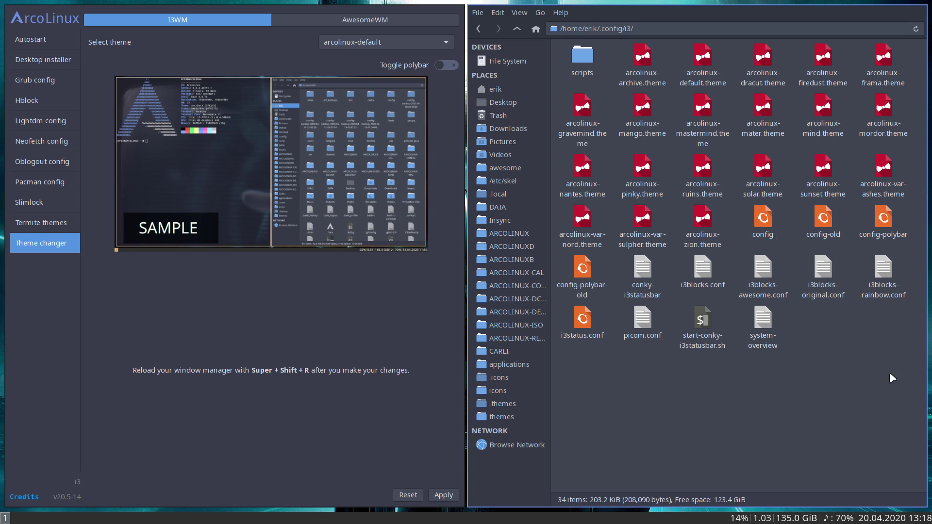
{"action": "left_click", "coordinate": [884, 217]}
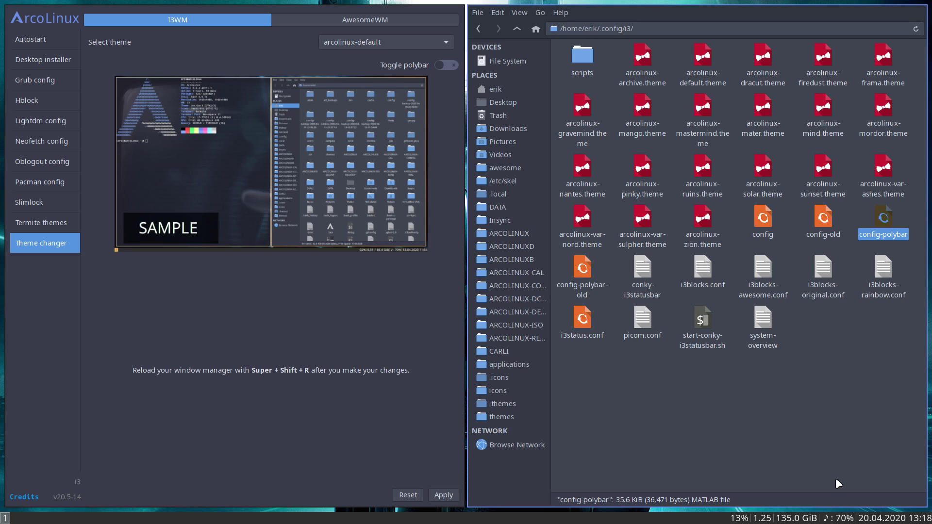
{"action": "left_click", "coordinate": [765, 220]}
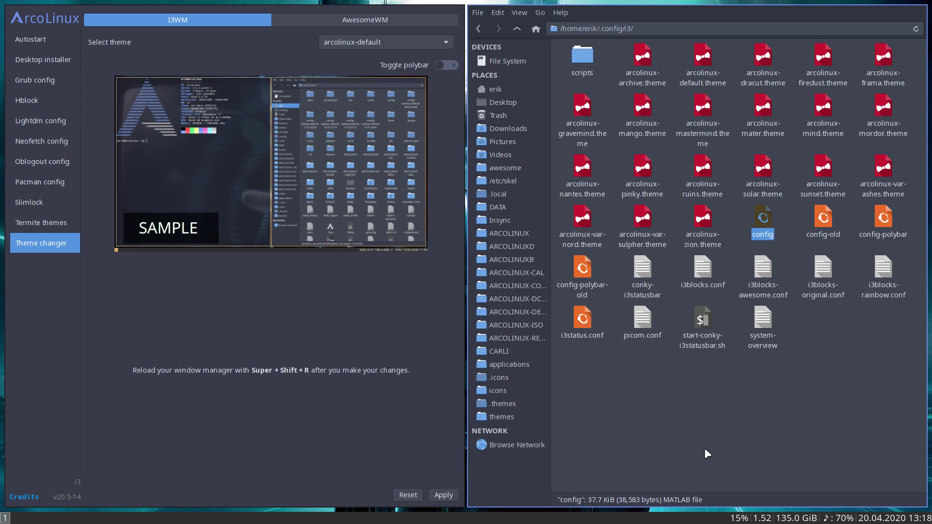
Return to the home folder, review the .config-backup folders and look inside .config-backup-2020.04.20-12.49.24.
{"action": "left_click", "coordinate": [517, 29]}
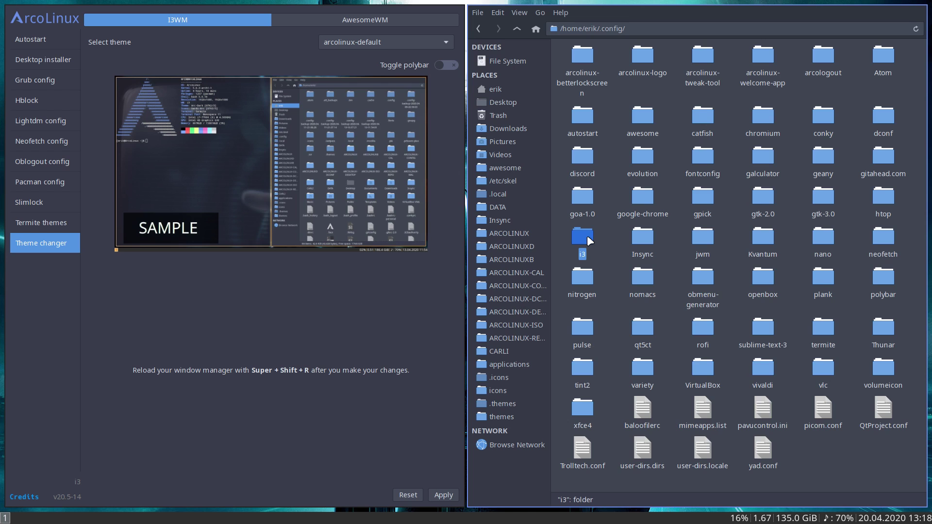
{"action": "left_click", "coordinate": [517, 28]}
{"action": "left_click", "coordinate": [887, 54]}
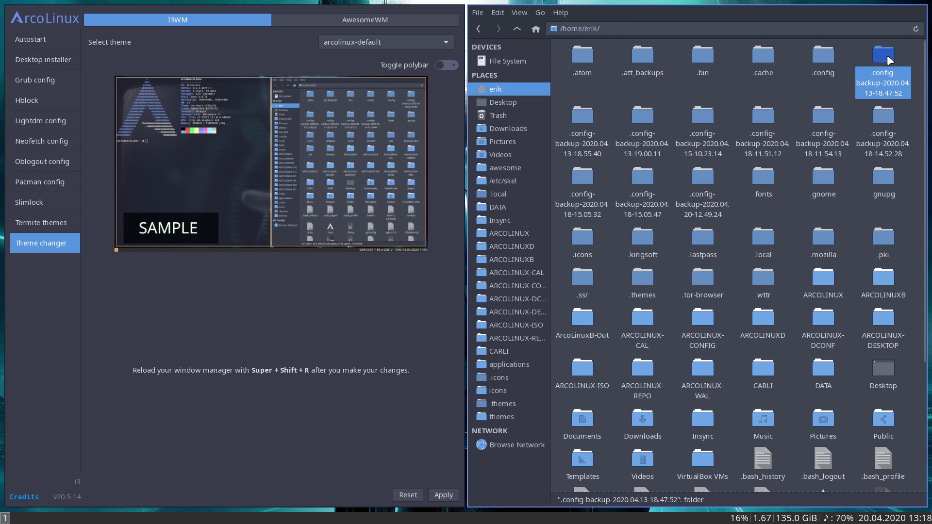
{"action": "left_click", "coordinate": [704, 180], "text": "shift"}
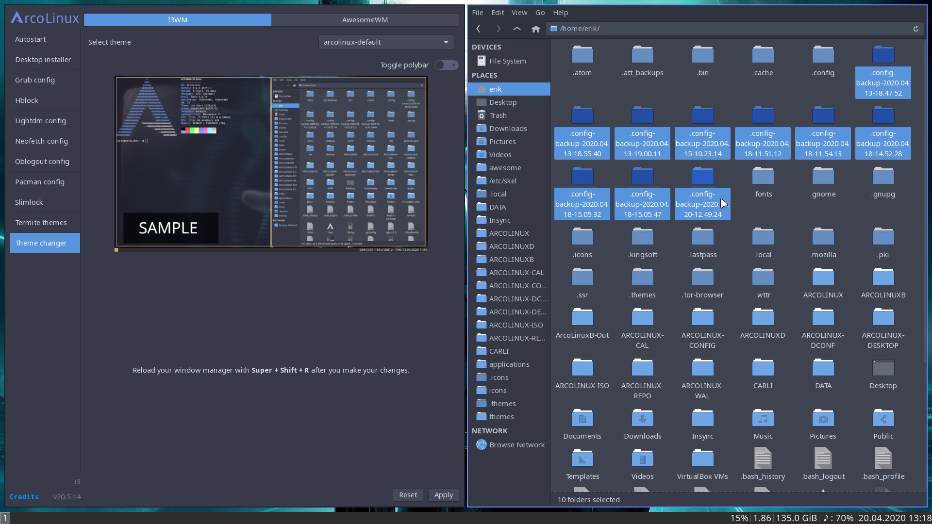
{"action": "left_click", "coordinate": [730, 173]}
{"action": "double_click", "coordinate": [701, 171]}
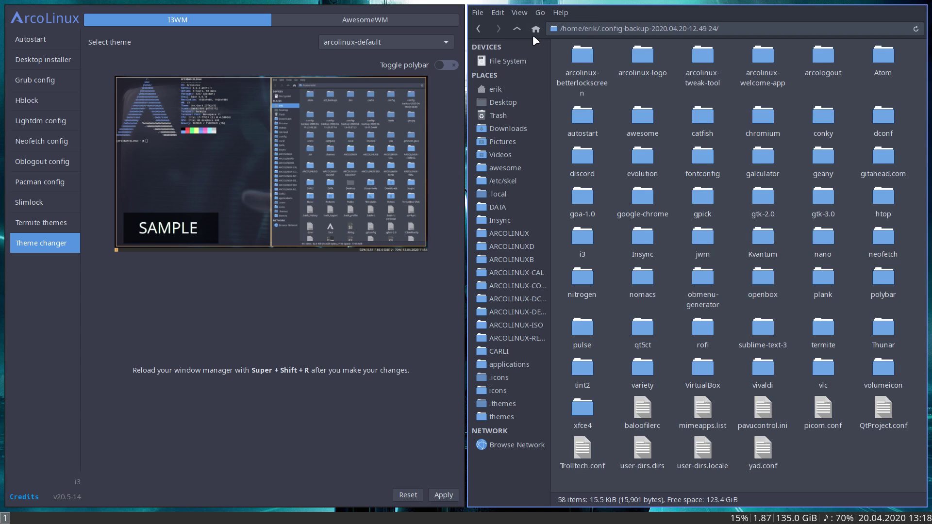
Go back to the home folder and delete all the .config-backup folders.
{"action": "left_click", "coordinate": [517, 28]}
{"action": "left_click", "coordinate": [885, 57]}
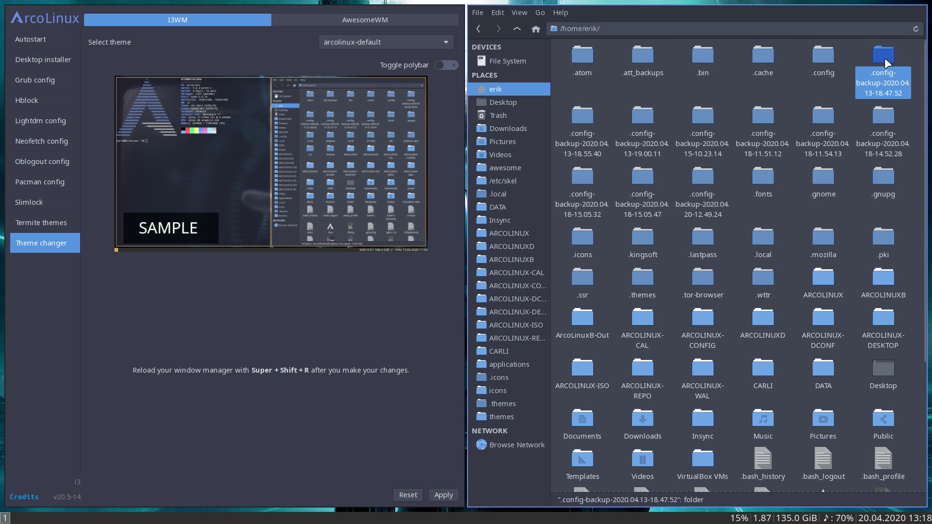
{"action": "left_click", "coordinate": [710, 171], "text": "shift"}
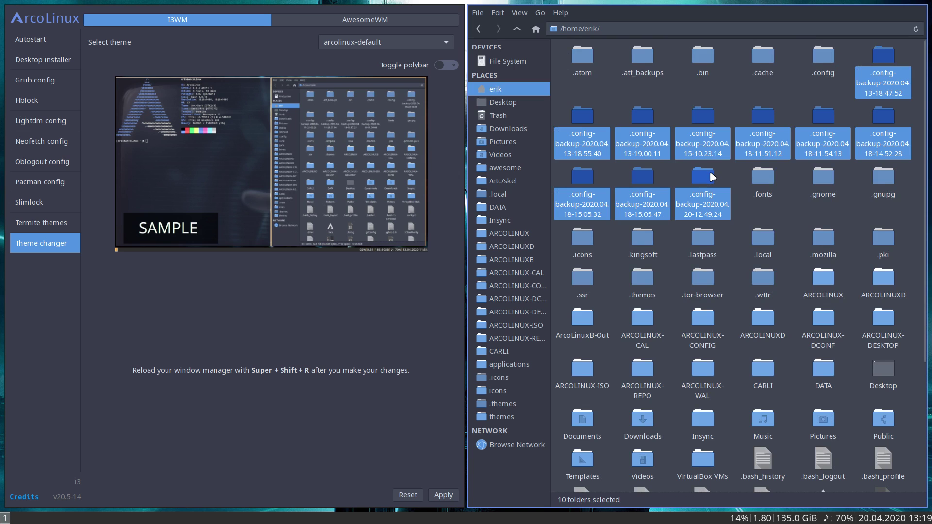
{"action": "key", "text": "Delete"}
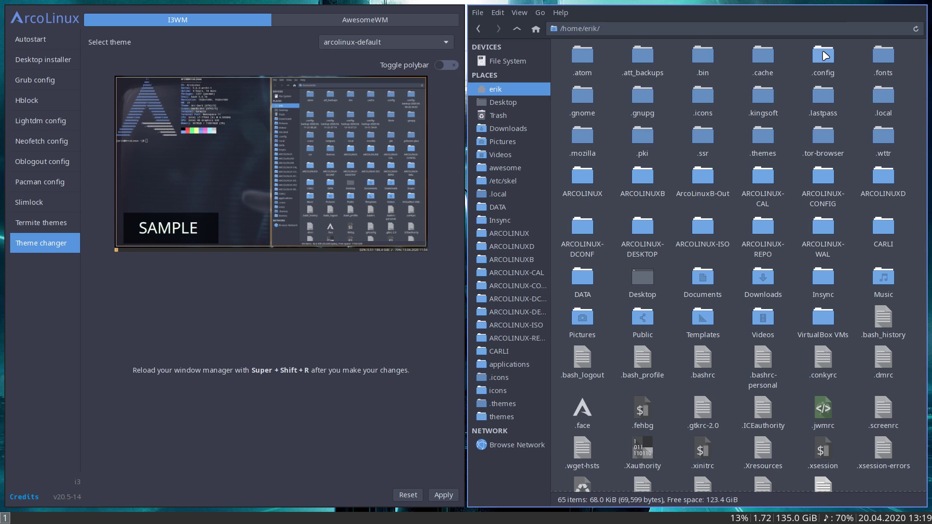
Navigate from the file system root to /etc/skel/.config/i3 and examine the files it contains.
{"action": "left_click", "coordinate": [526, 62]}
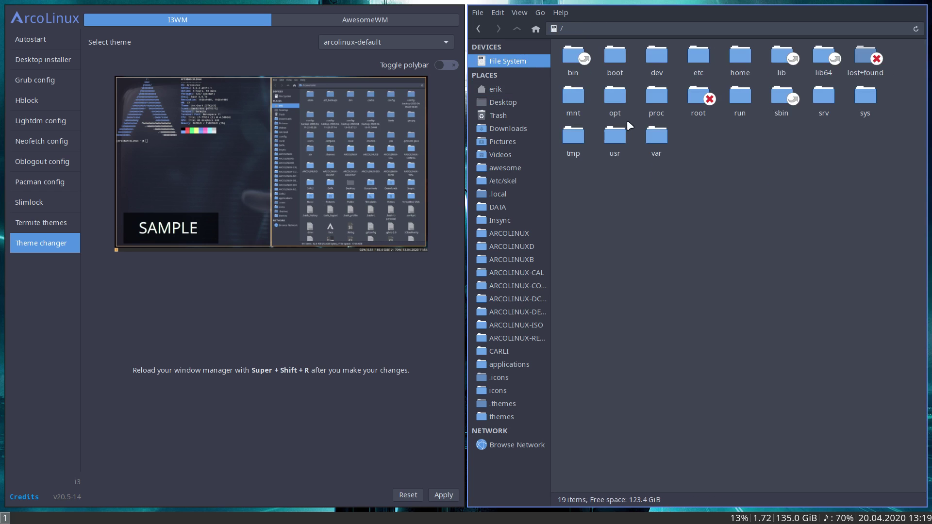
{"action": "double_click", "coordinate": [701, 56]}
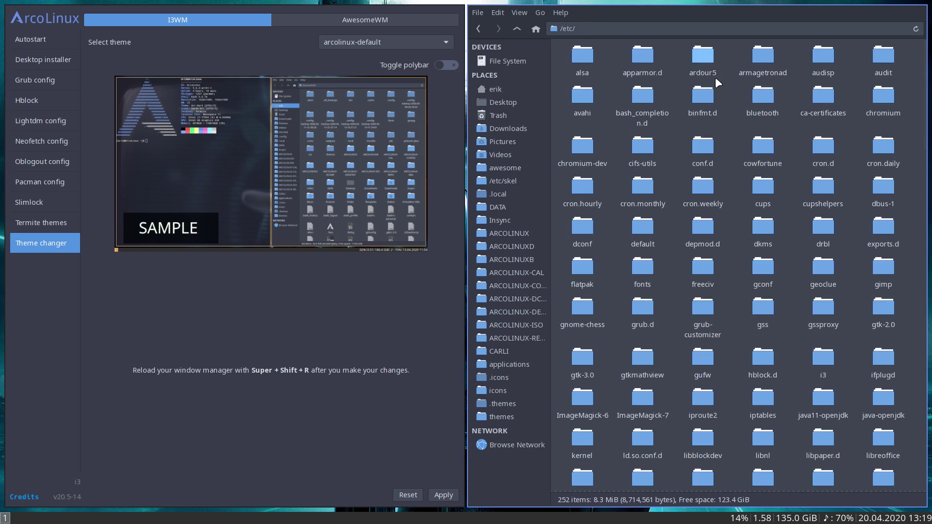
{"action": "type", "text": "skel"}
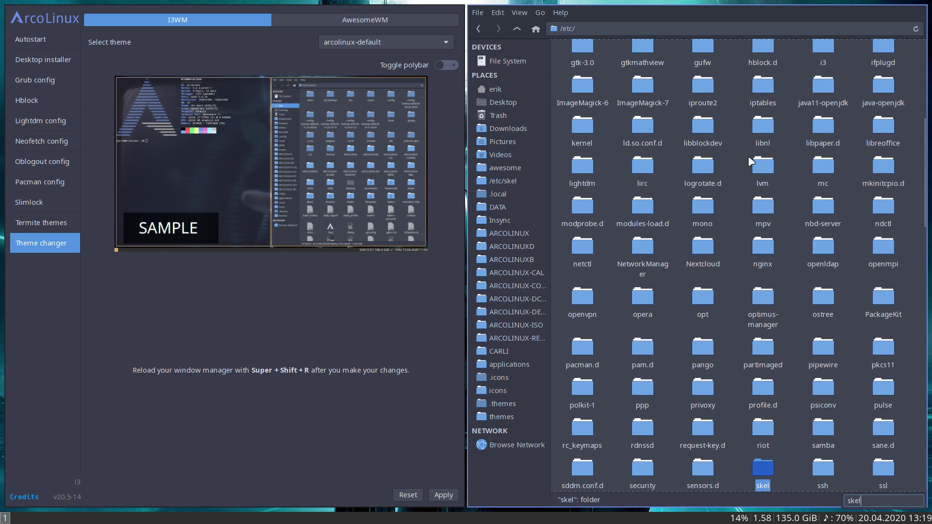
{"action": "key", "text": "Return"}
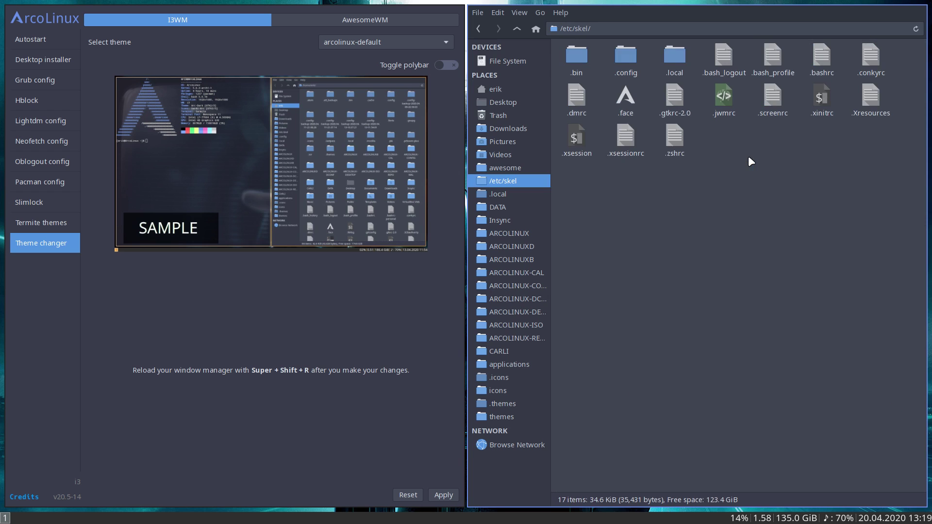
{"action": "double_click", "coordinate": [626, 56]}
{"action": "left_click", "coordinate": [698, 144]}
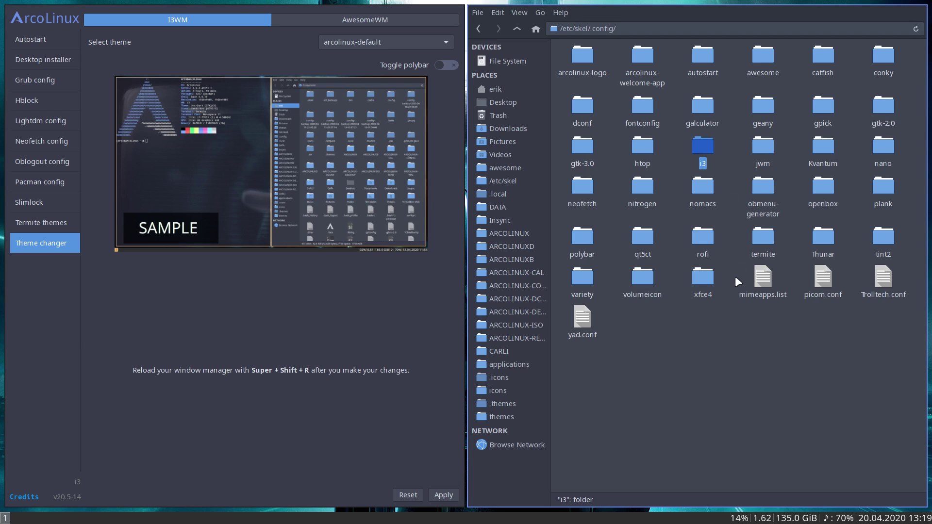
{"action": "double_click", "coordinate": [704, 150]}
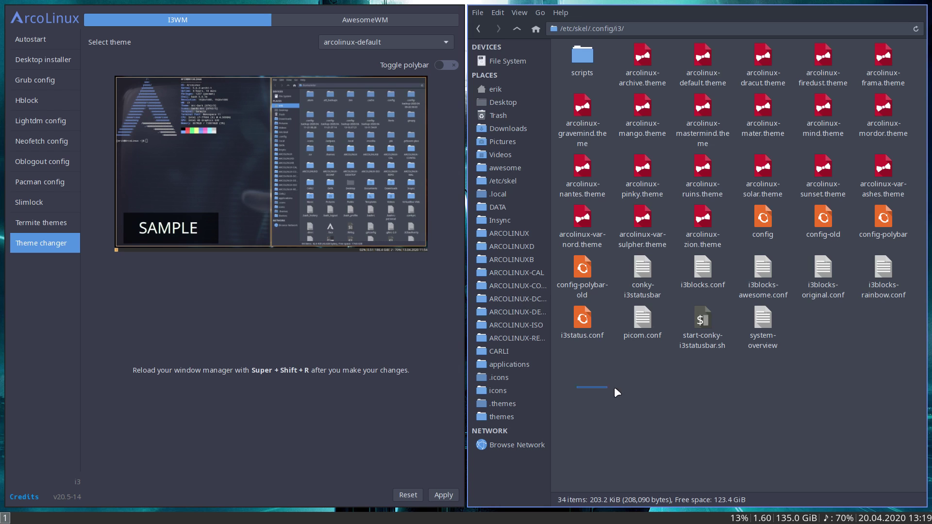
{"action": "left_click_drag", "start_coordinate": [614, 388], "coordinate": [920, 45]}
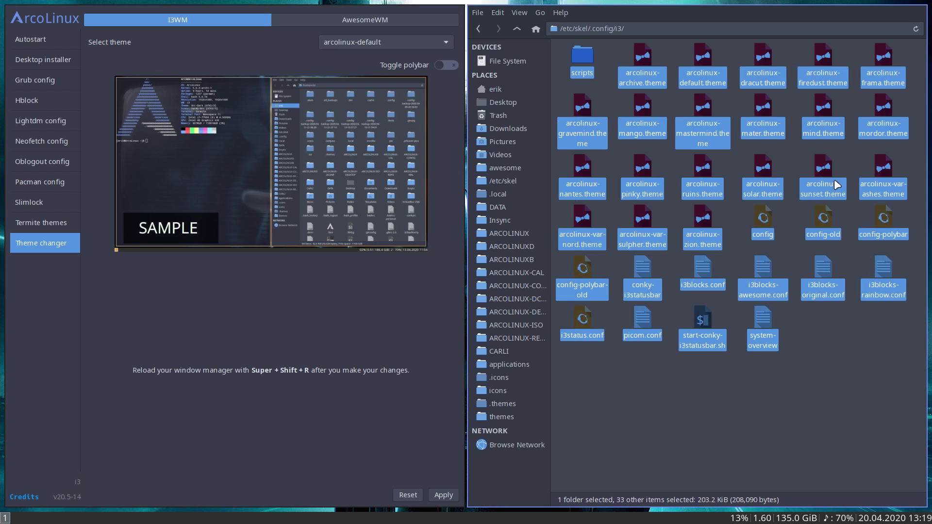
{"action": "left_click", "coordinate": [794, 407]}
Copy the i3 folder from /etc/skel/.config and open the home directory's .config folder.
{"action": "left_click", "coordinate": [515, 27]}
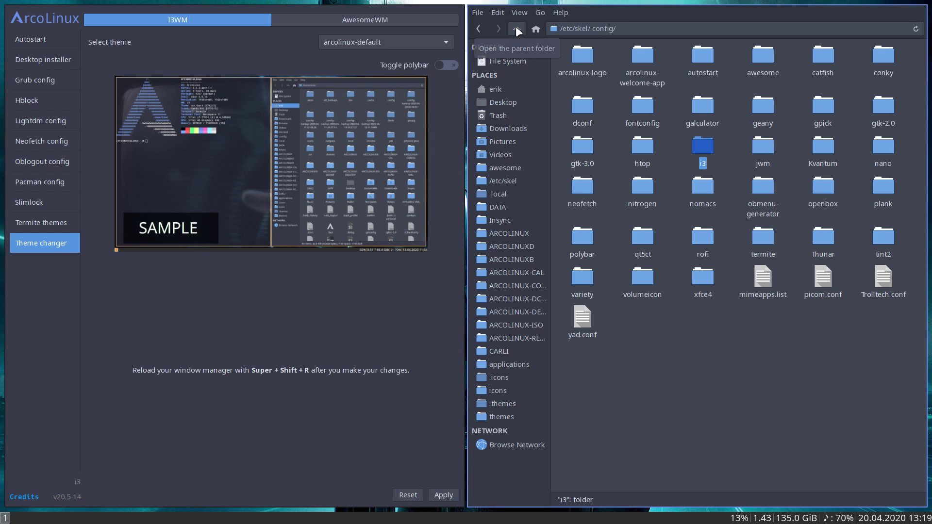
{"action": "left_click", "coordinate": [499, 90]}
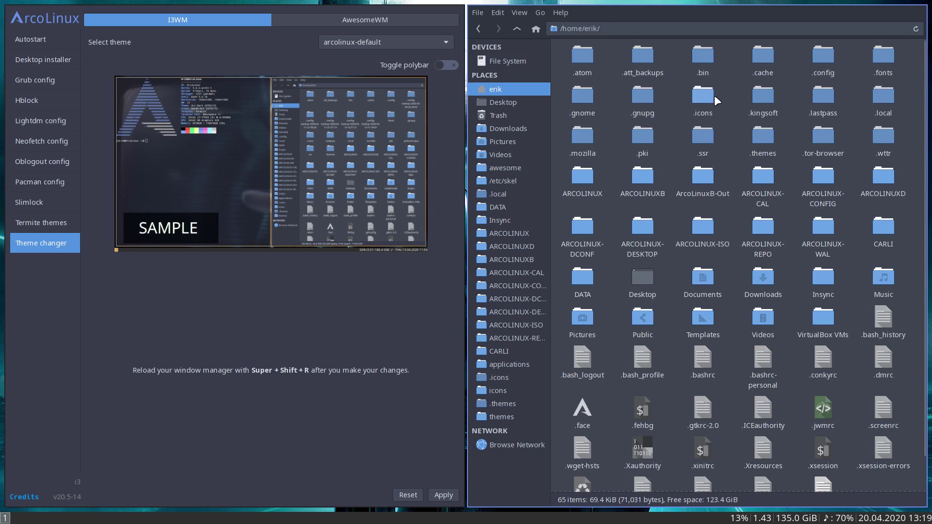
{"action": "double_click", "coordinate": [823, 59]}
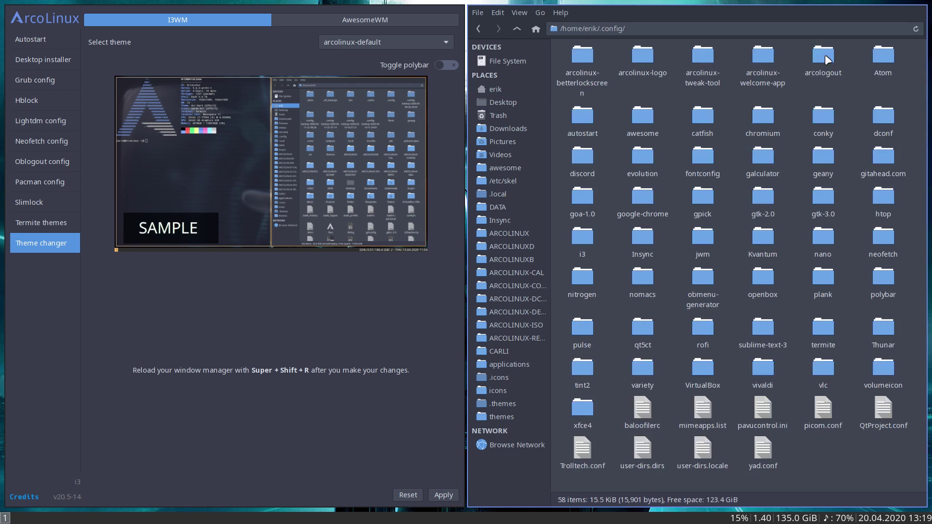
Rename the i3 folder in the home .config directory to i3-backup and paste the copied i3 folder beside it.
{"action": "left_click", "coordinate": [584, 236]}
{"action": "key", "text": "F2"}
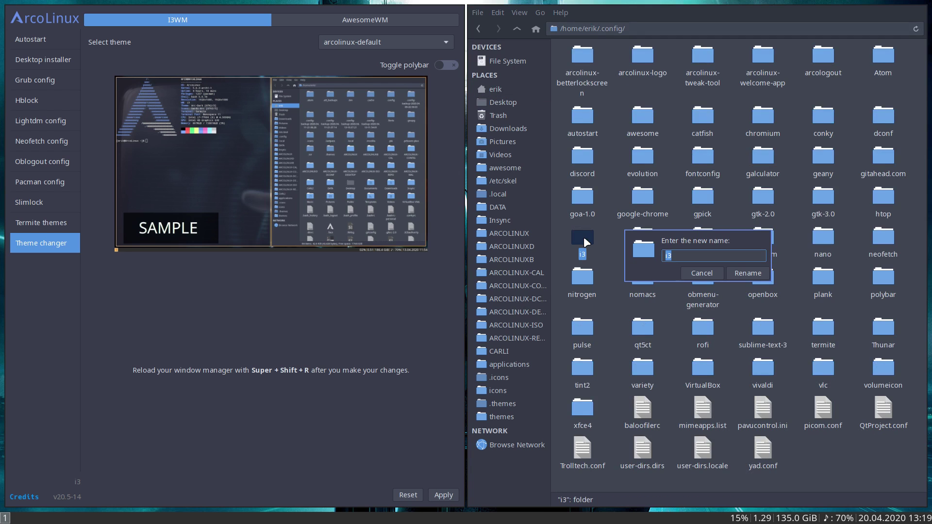
{"action": "type", "text": "-backup"}
{"action": "key", "text": "Return"}
{"action": "left_click", "coordinate": [604, 237]}
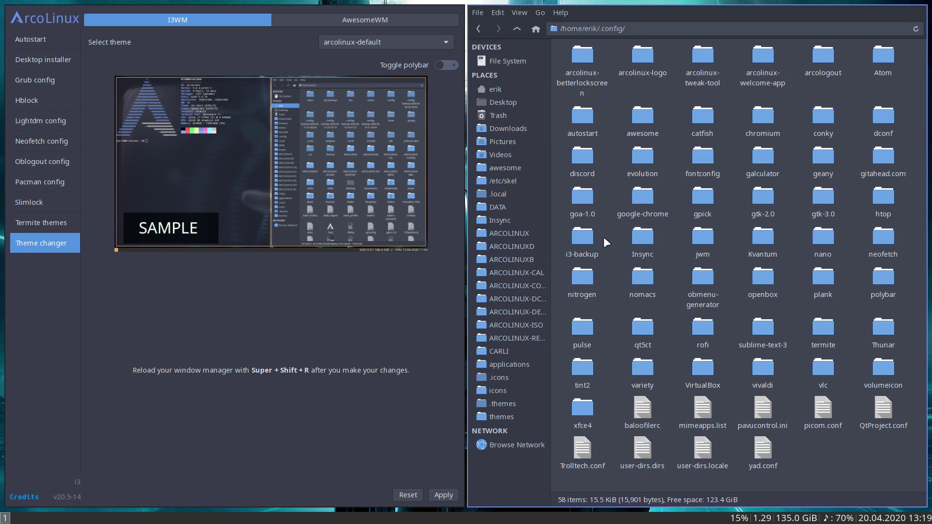
{"action": "key", "text": "ctrl+v"}
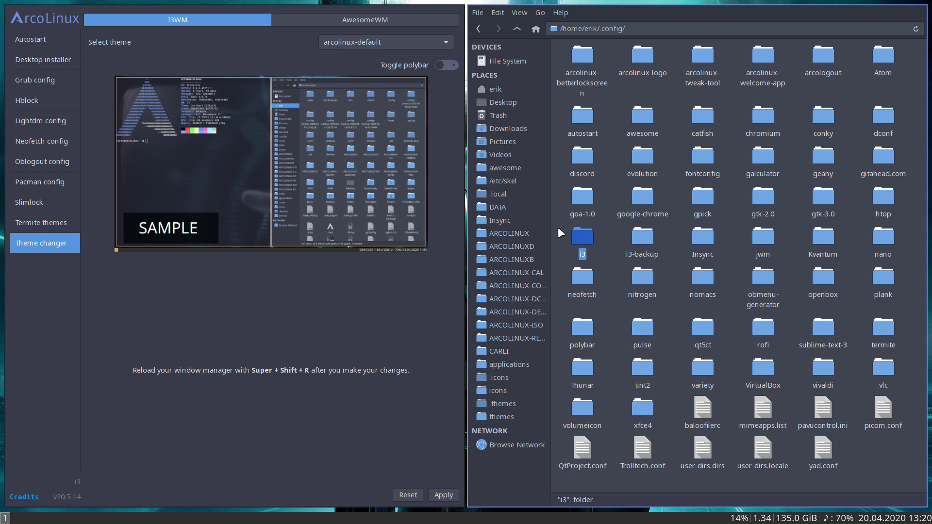
{"action": "left_click", "coordinate": [641, 236], "text": "ctrl"}
{"action": "right_click", "coordinate": [641, 236]}
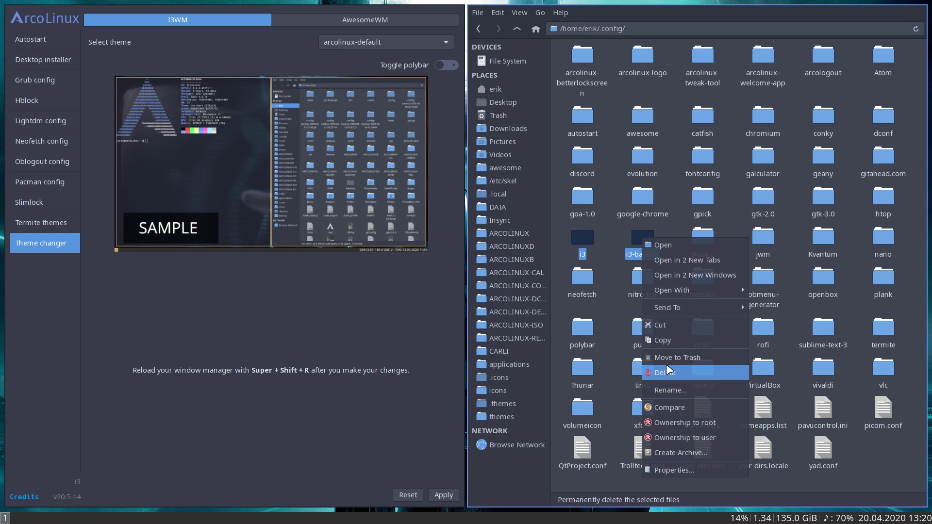
{"action": "left_click", "coordinate": [607, 230]}
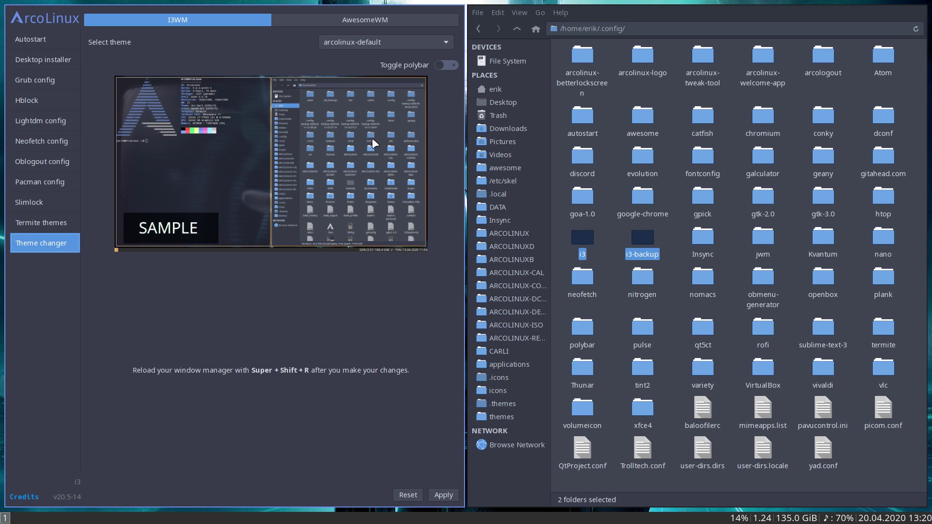
Apply the arcolinux-zion theme for i3 and reload the window manager.
{"action": "left_click", "coordinate": [367, 44]}
{"action": "scroll", "coordinate": [367, 47], "scroll_direction": "up", "scroll_amount": 1}
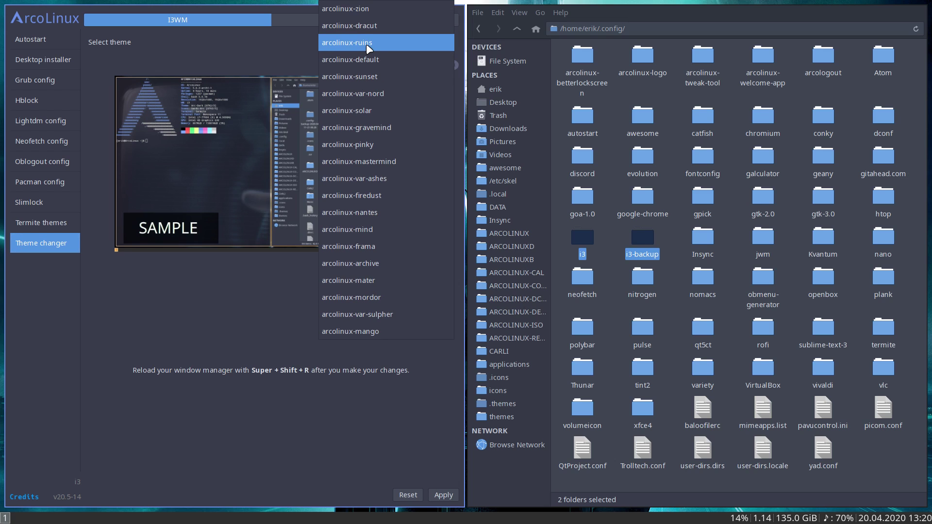
{"action": "left_click", "coordinate": [368, 20]}
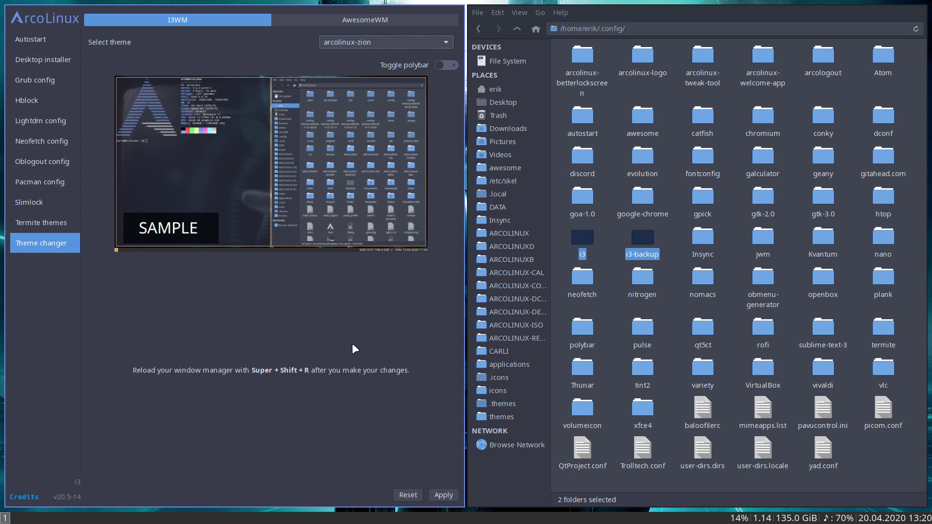
{"action": "left_click", "coordinate": [443, 495]}
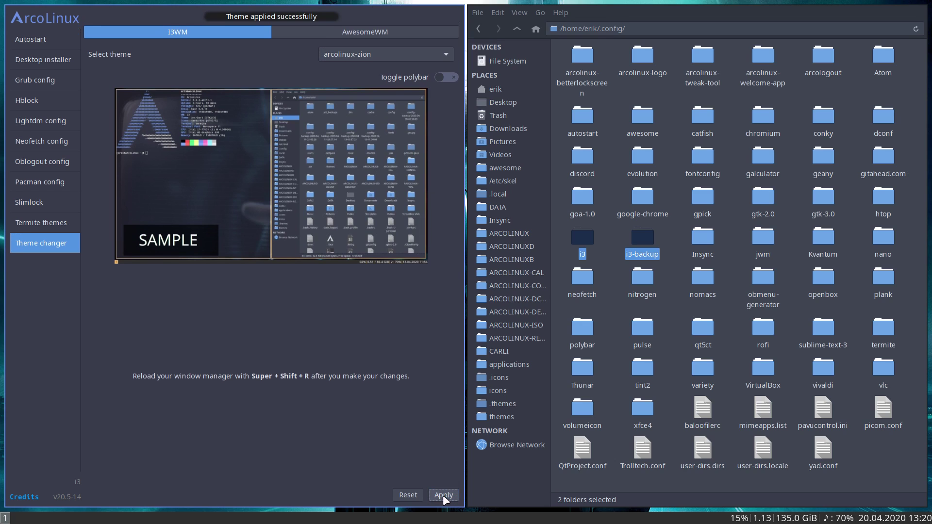
{"action": "key", "text": "super+shift+r"}
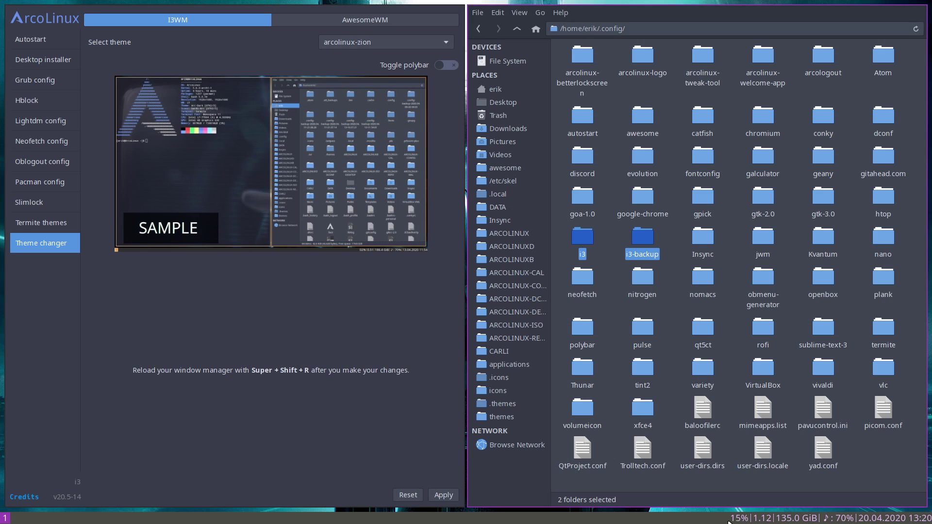
{"action": "left_click", "coordinate": [378, 47]}
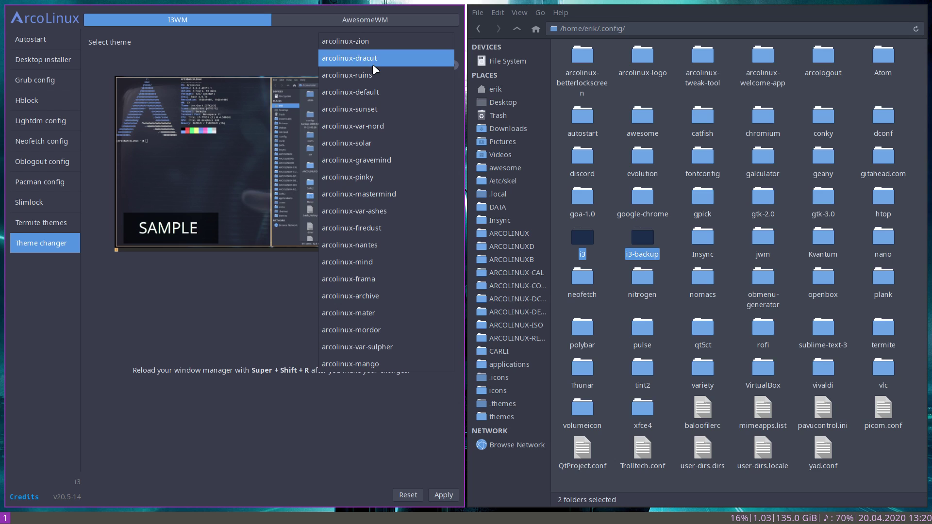
{"action": "left_click", "coordinate": [377, 60]}
{"action": "left_click", "coordinate": [405, 48]}
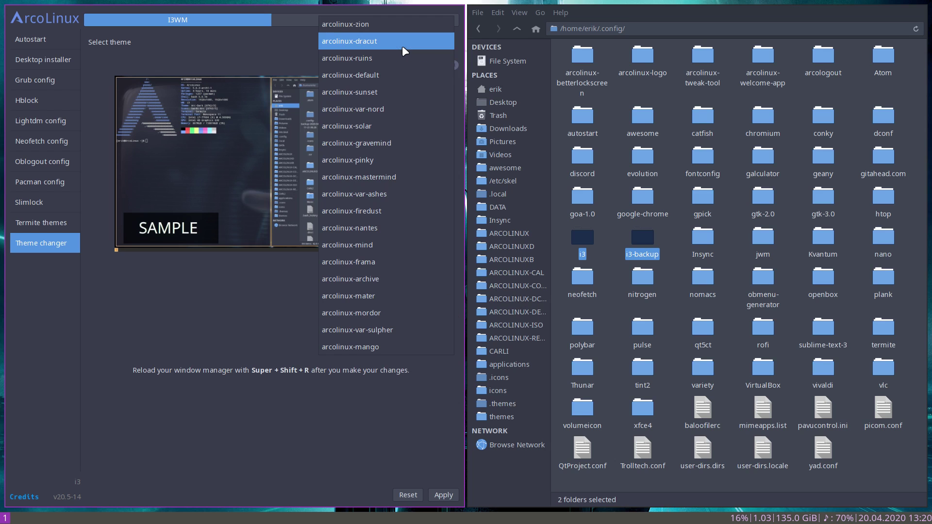
{"action": "left_click", "coordinate": [384, 24]}
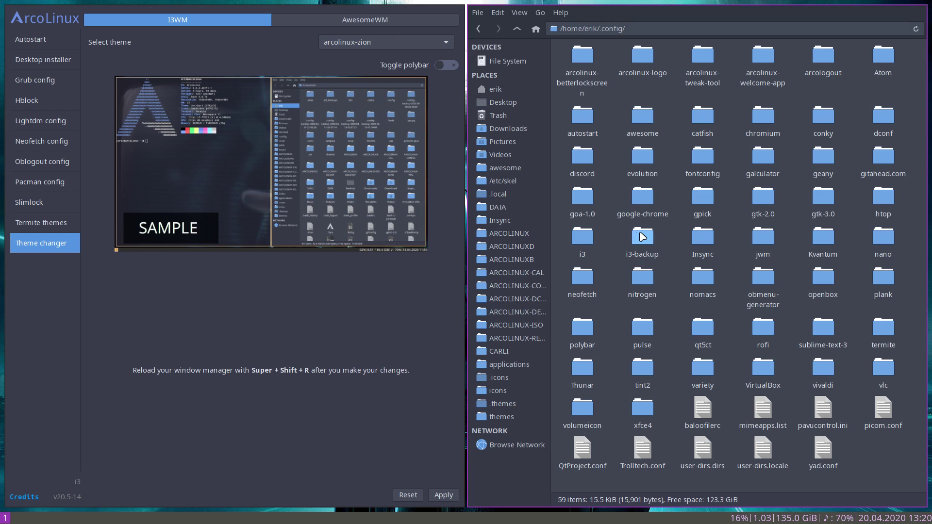
Open arcolinux-zion.theme from the ~/.config/i3 folder, move the editor window to workspace 3 and switch there.
{"action": "double_click", "coordinate": [586, 234]}
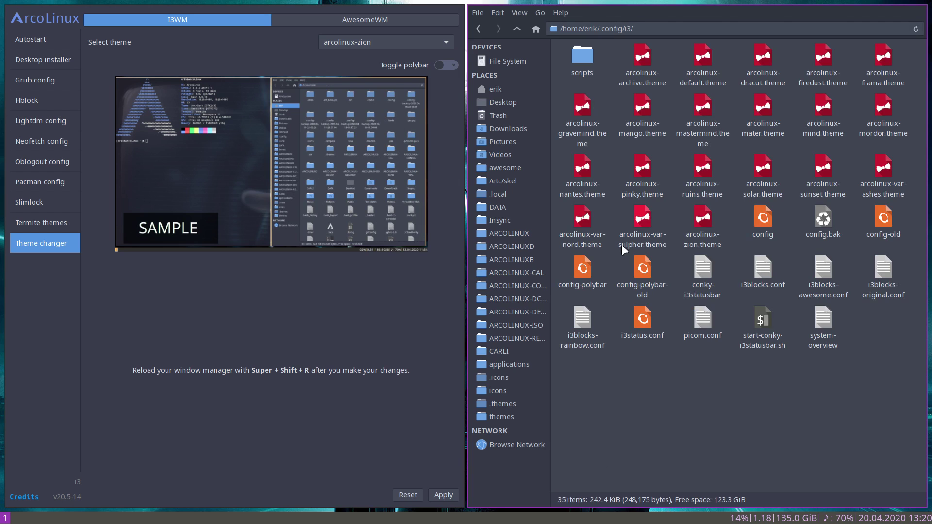
{"action": "left_click", "coordinate": [702, 220]}
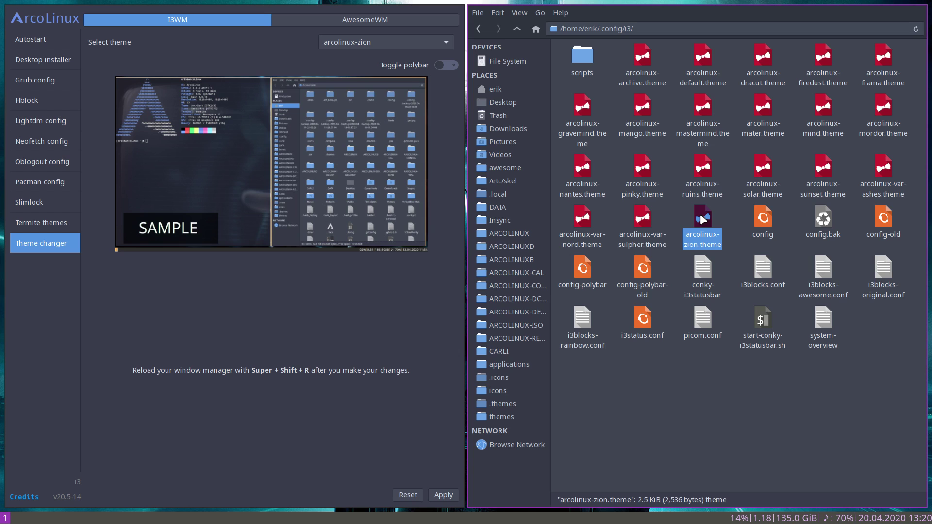
{"action": "double_click", "coordinate": [702, 220]}
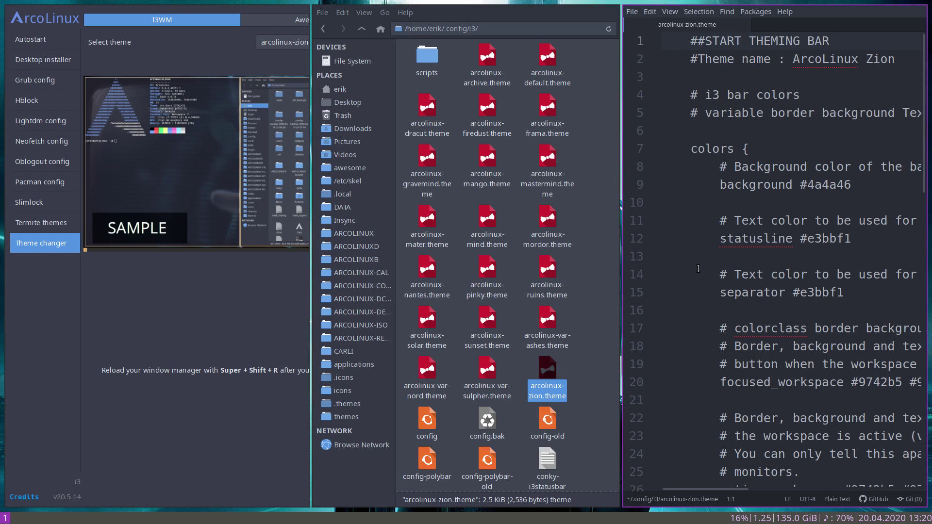
{"action": "key", "text": "super+shift+3"}
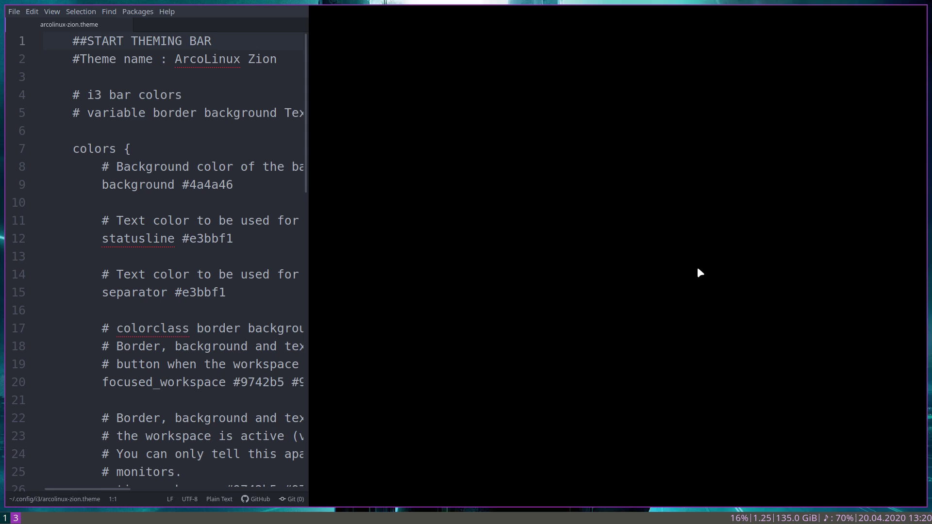
{"action": "left_click", "coordinate": [5, 518]}
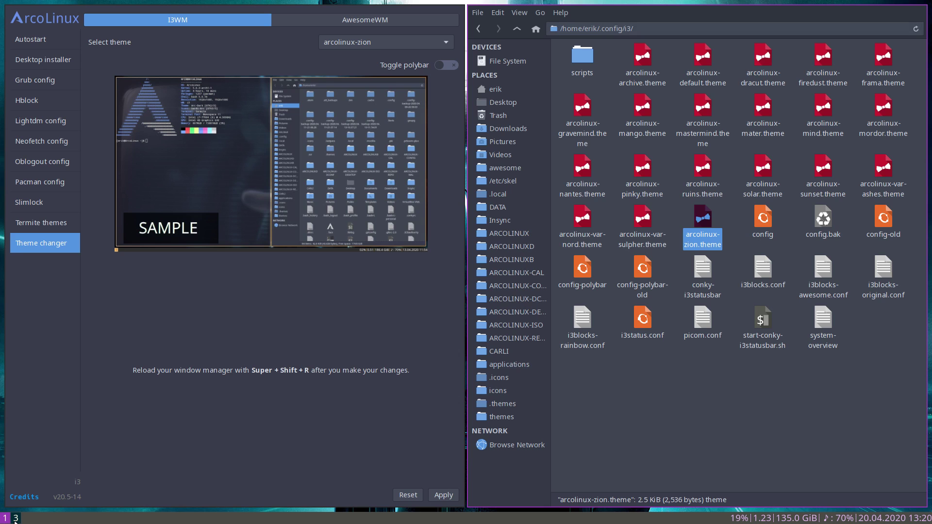
{"action": "left_click", "coordinate": [15, 519]}
Examine the bar colour and window manager colour sections of arcolinux-zion.theme, including the comment on focused inactive clients.
{"action": "scroll", "coordinate": [179, 246], "scroll_direction": "down", "scroll_amount": 1}
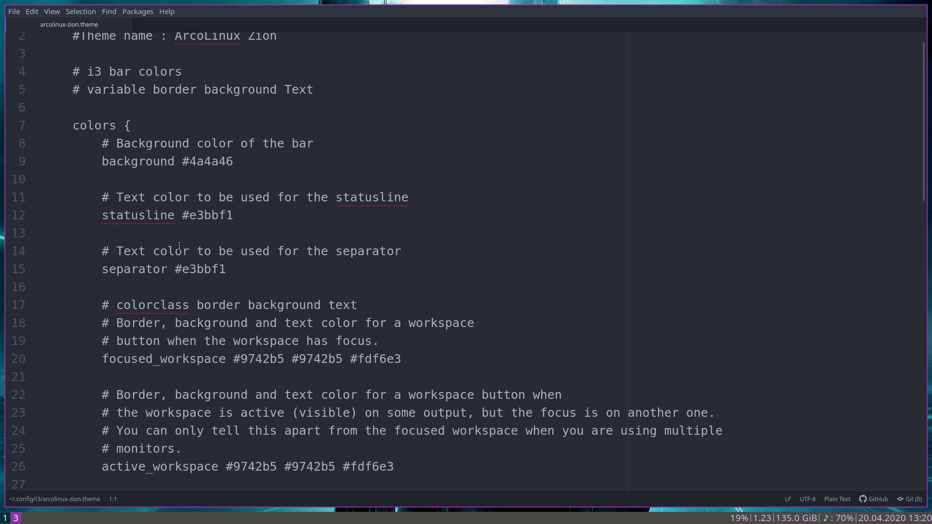
{"action": "left_click", "coordinate": [307, 144]}
{"action": "key", "text": "shift+Home"}
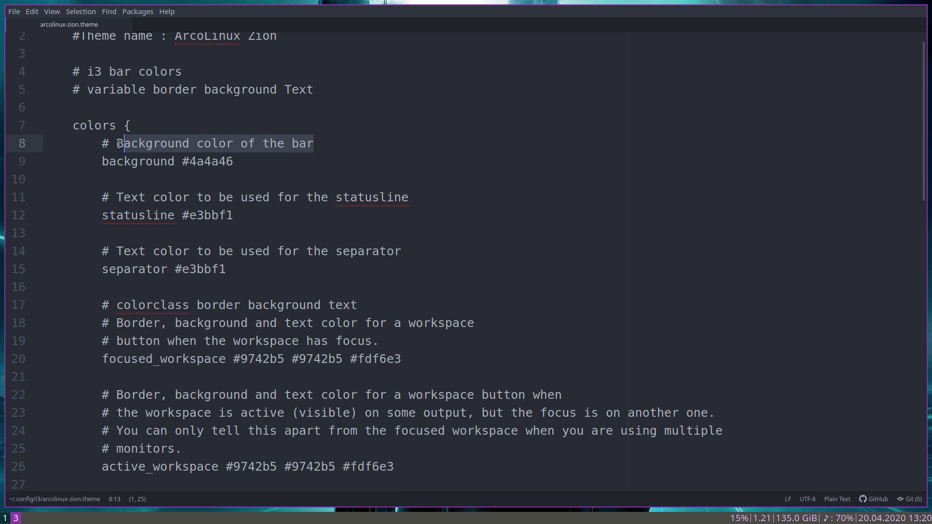
{"action": "key", "text": "Left"}
{"action": "scroll", "coordinate": [309, 186], "scroll_direction": "down", "scroll_amount": 2}
{"action": "scroll", "coordinate": [309, 186], "scroll_direction": "down", "scroll_amount": 10}
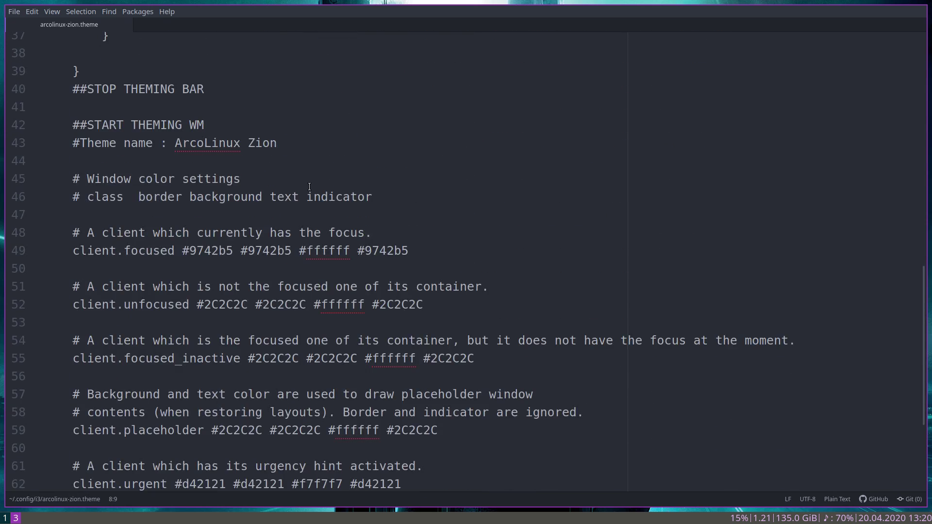
{"action": "scroll", "coordinate": [310, 186], "scroll_direction": "down", "scroll_amount": 1}
{"action": "scroll", "coordinate": [309, 186], "scroll_direction": "up", "scroll_amount": 3}
{"action": "left_click_drag", "start_coordinate": [205, 218], "coordinate": [72, 218]}
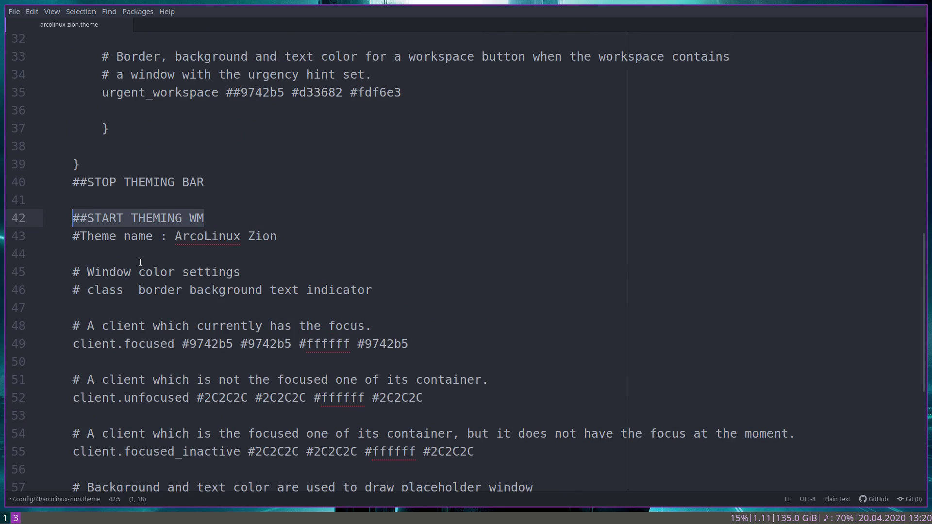
{"action": "scroll", "coordinate": [140, 243], "scroll_direction": "down", "scroll_amount": 5}
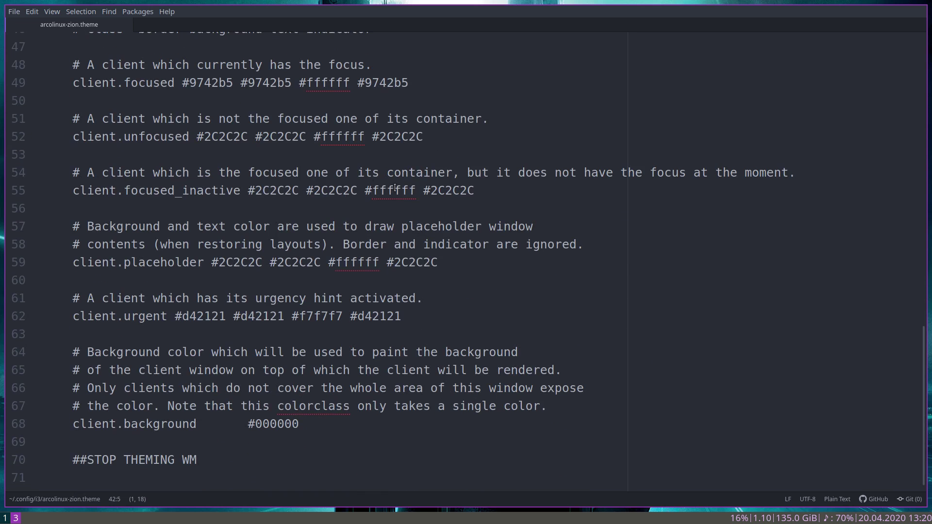
{"action": "left_click_drag", "start_coordinate": [799, 173], "coordinate": [89, 174]}
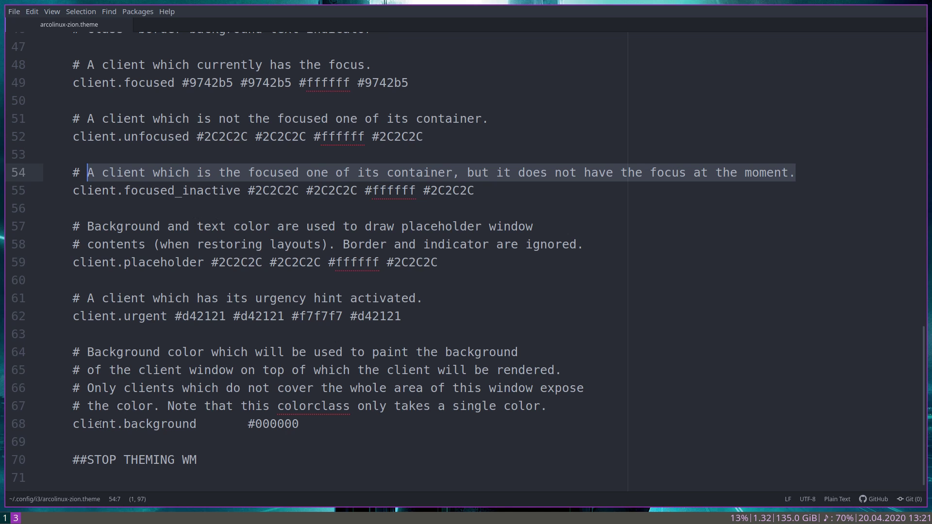
Return to workspace 1 and open arcolinux-pinky.theme from the i3 folder in Atom.
{"action": "key", "text": "super+1"}
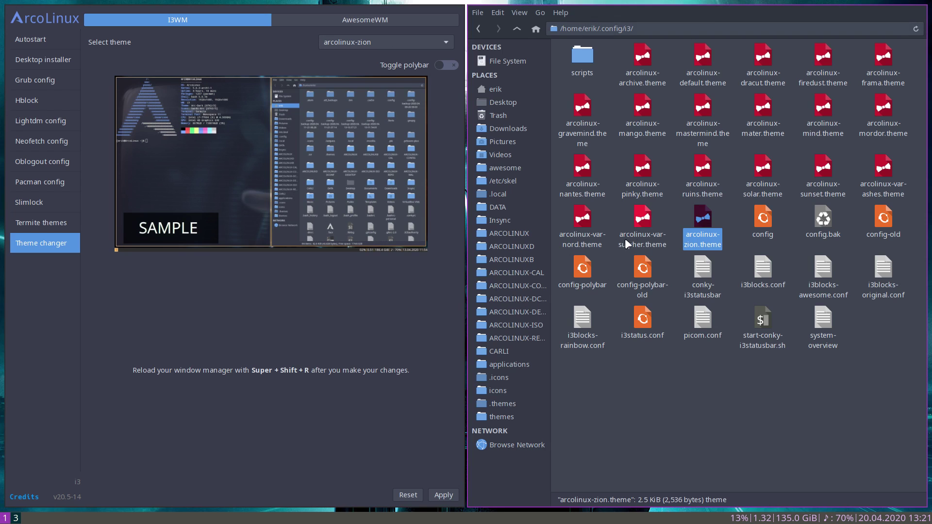
{"action": "left_click", "coordinate": [644, 165]}
{"action": "right_click", "coordinate": [644, 164]}
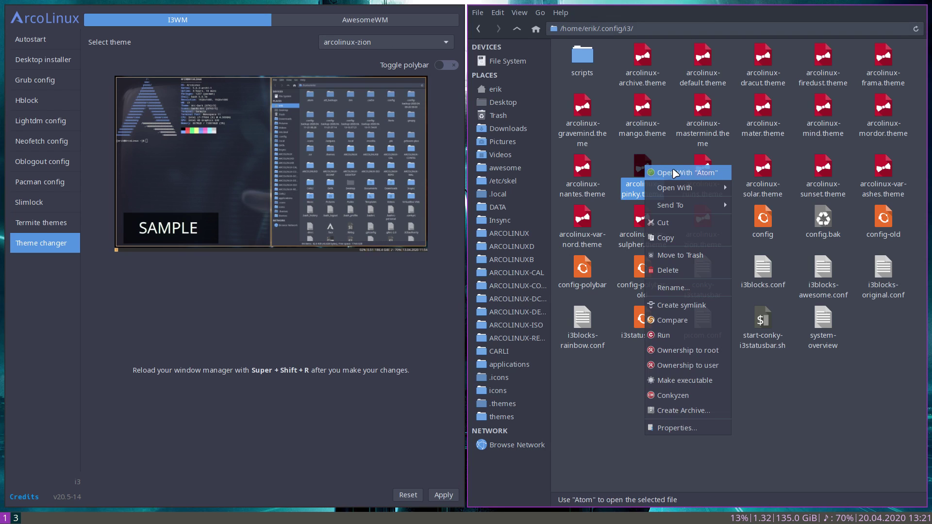
{"action": "left_click", "coordinate": [679, 170]}
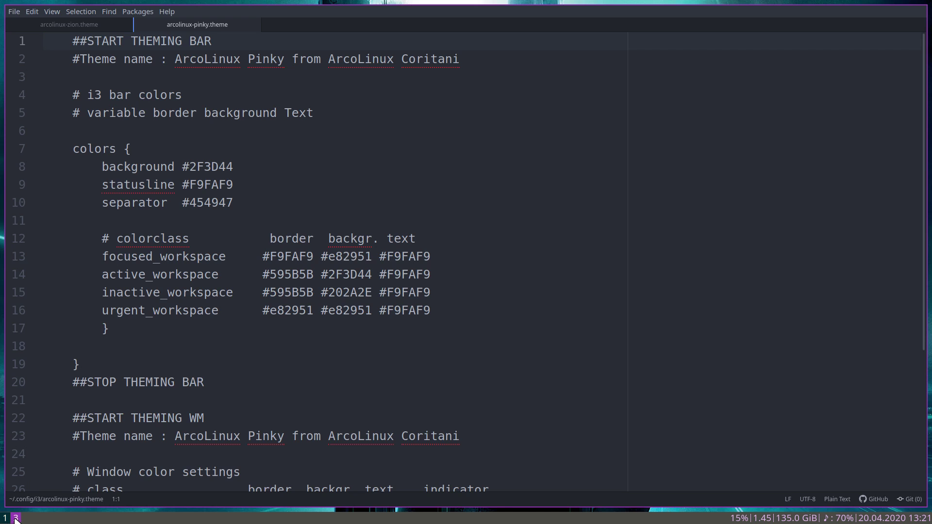
Examine the i3 bar colors and the window color settings in arcolinux-pinky.theme.
{"action": "scroll", "coordinate": [176, 333], "scroll_direction": "down", "scroll_amount": 2}
{"action": "scroll", "coordinate": [175, 333], "scroll_direction": "down", "scroll_amount": 2}
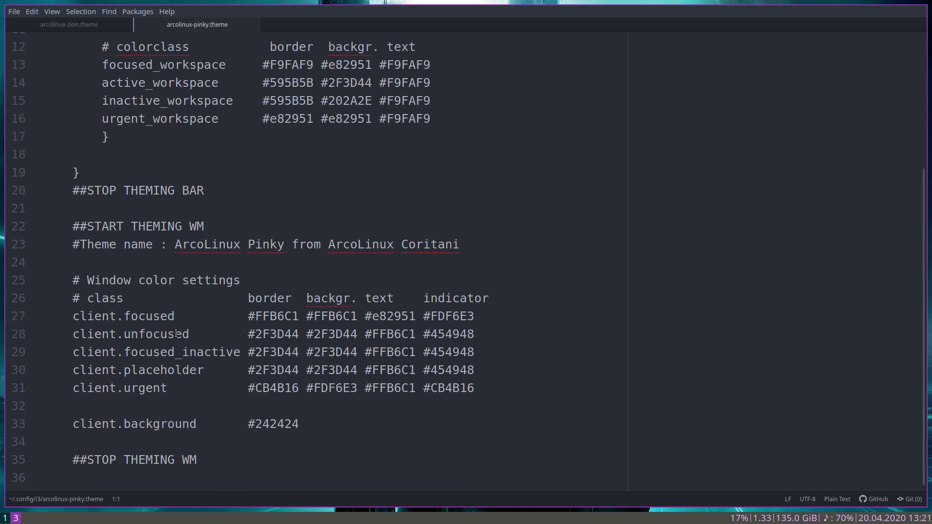
{"action": "scroll", "coordinate": [215, 326], "scroll_direction": "up", "scroll_amount": 4}
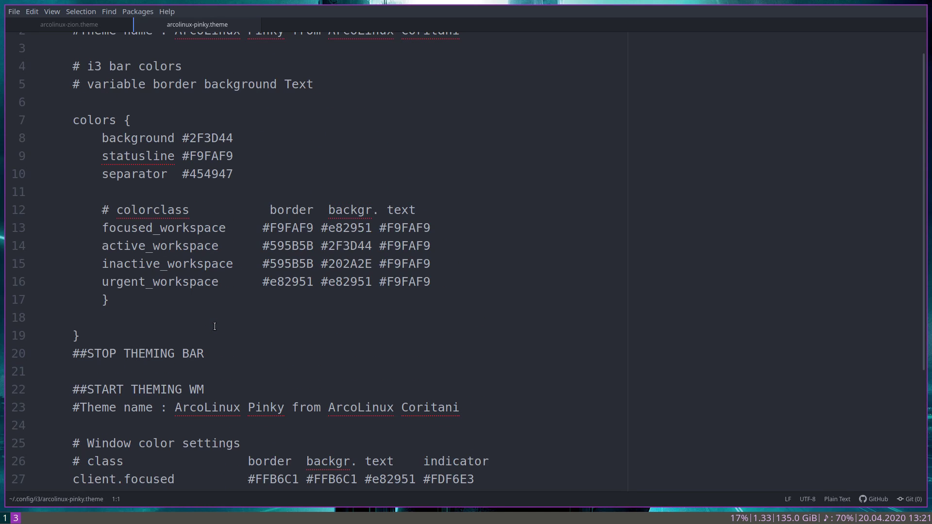
{"action": "scroll", "coordinate": [215, 326], "scroll_direction": "up", "scroll_amount": 1}
{"action": "left_click_drag", "start_coordinate": [159, 328], "coordinate": [35, 150]}
{"action": "left_click_drag", "start_coordinate": [88, 95], "coordinate": [184, 94]}
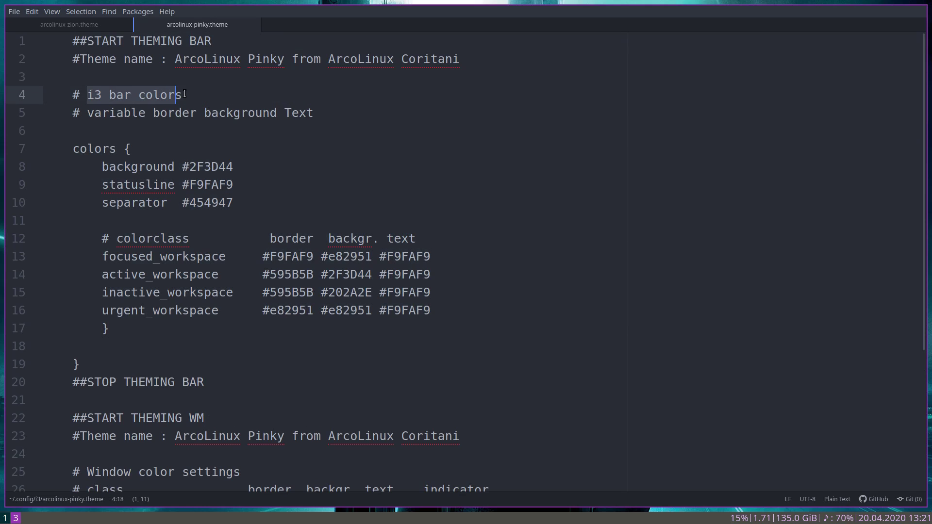
{"action": "scroll", "coordinate": [167, 334], "scroll_direction": "down", "scroll_amount": 3}
{"action": "left_click_drag", "start_coordinate": [167, 333], "coordinate": [471, 465]}
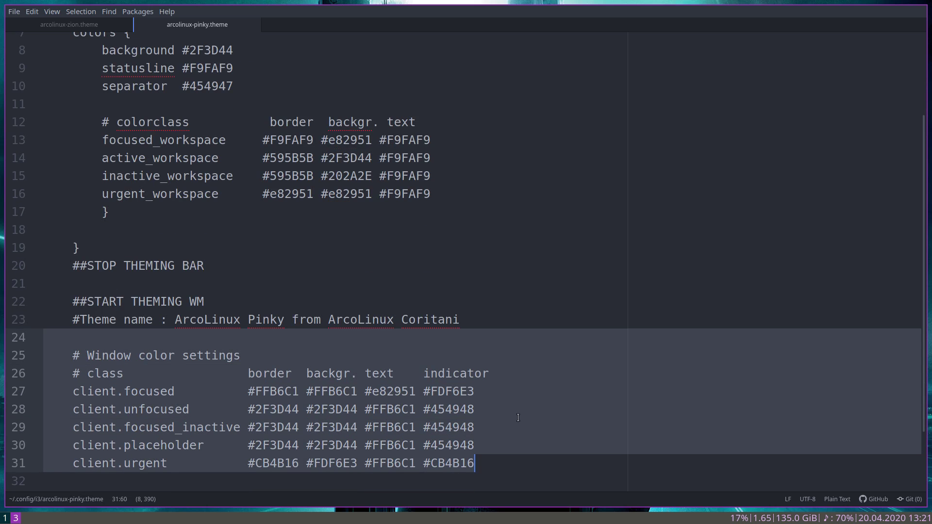
Apply the arcolinux-ruins theme for i3 from workspace 1, reload the window manager and check workspaces 3 and 1.
{"action": "left_click", "coordinate": [4, 518]}
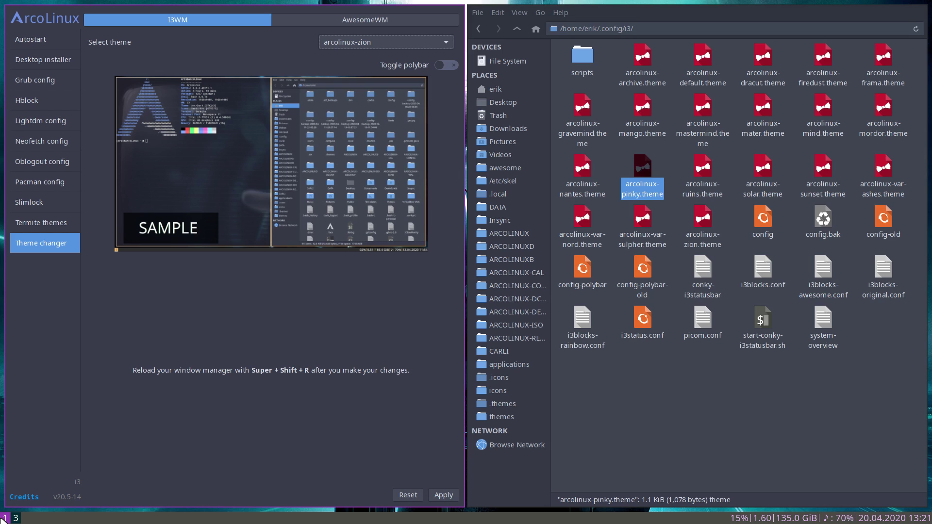
{"action": "left_click", "coordinate": [368, 46]}
{"action": "left_click", "coordinate": [373, 82]}
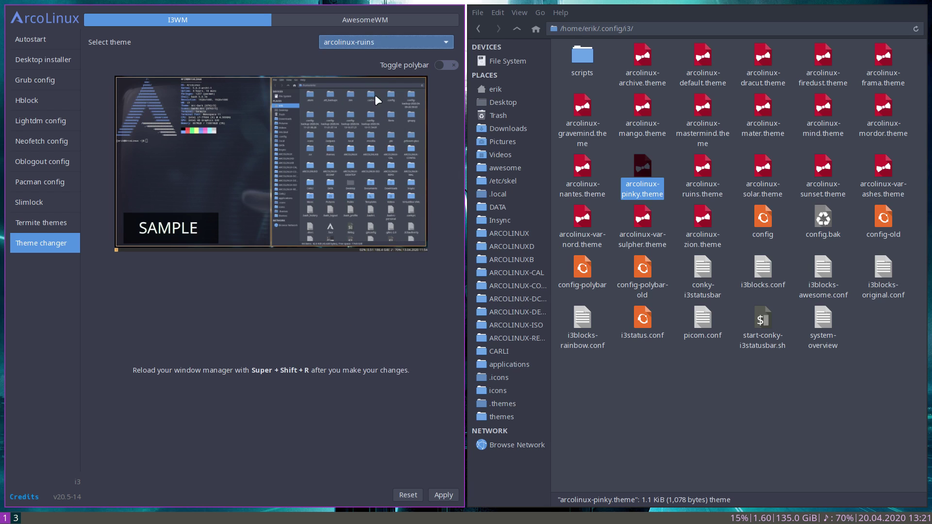
{"action": "left_click", "coordinate": [444, 495]}
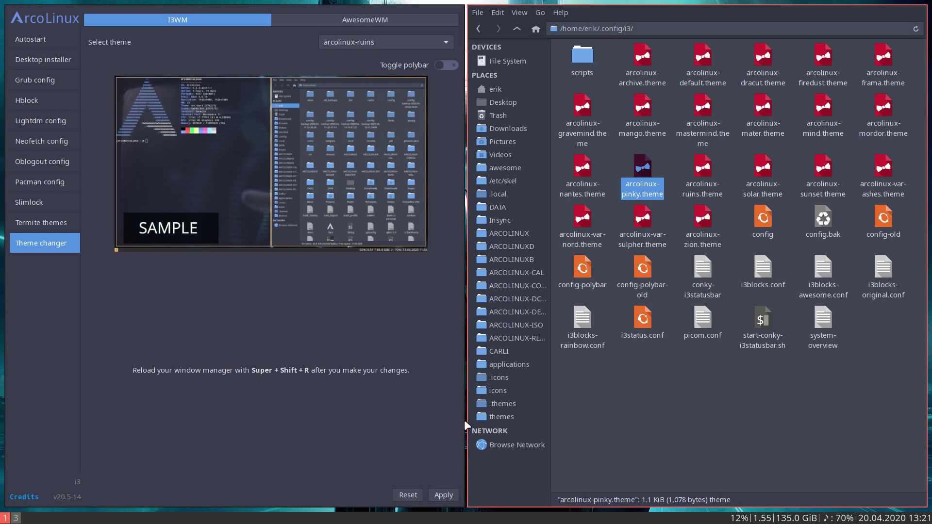
{"action": "left_click", "coordinate": [14, 518]}
{"action": "left_click", "coordinate": [4, 519]}
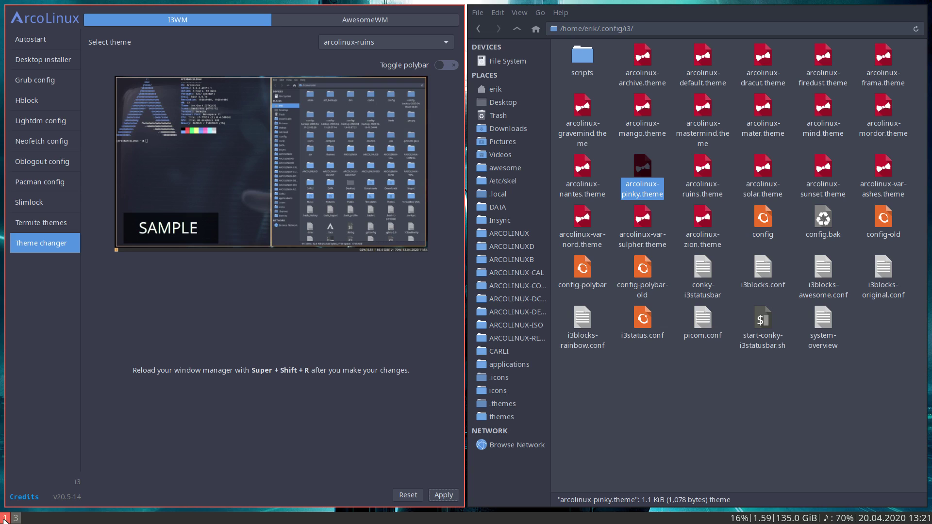
Apply the arcolinux-sunset theme for i3 and reload the window manager.
{"action": "left_click", "coordinate": [377, 45]}
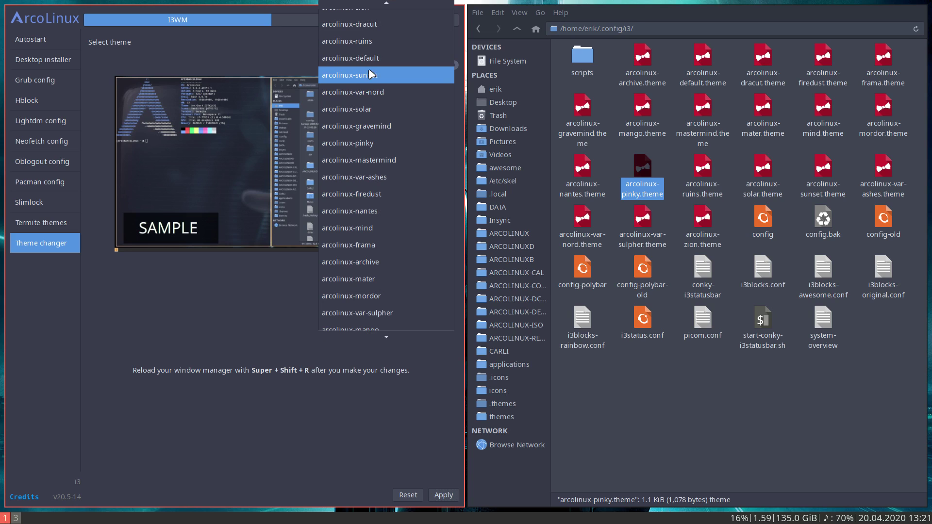
{"action": "left_click", "coordinate": [365, 81]}
{"action": "left_click", "coordinate": [441, 496]}
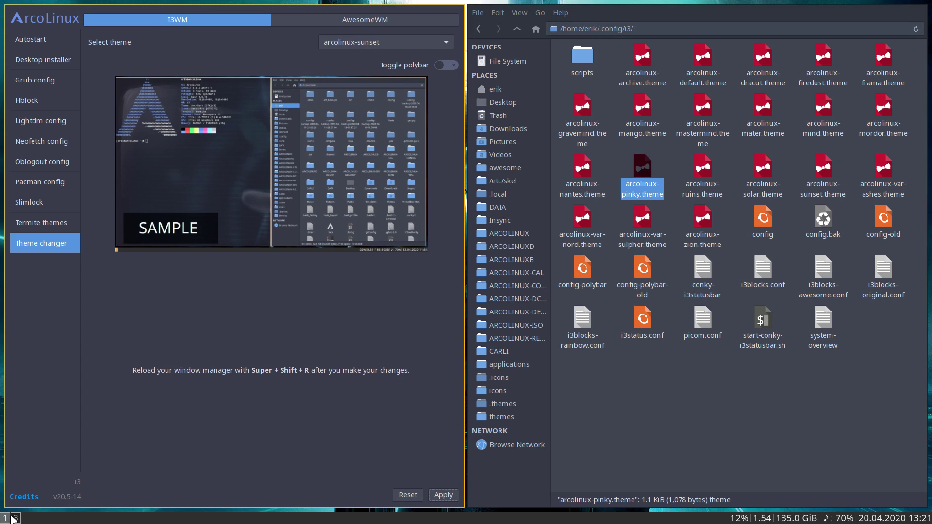
Apply the arcolinux-var-ashes theme for i3 and reload the window manager.
{"action": "left_click", "coordinate": [392, 44]}
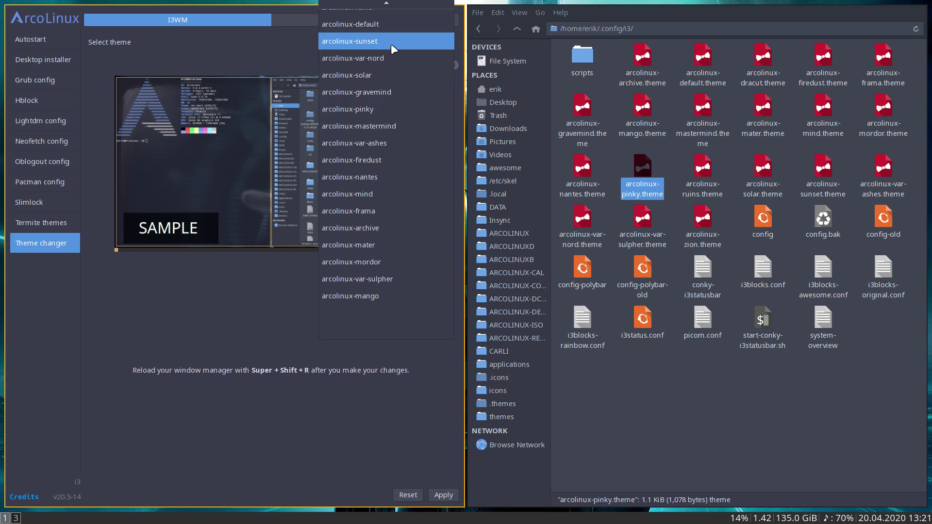
{"action": "scroll", "coordinate": [383, 254], "scroll_direction": "down", "scroll_amount": 1}
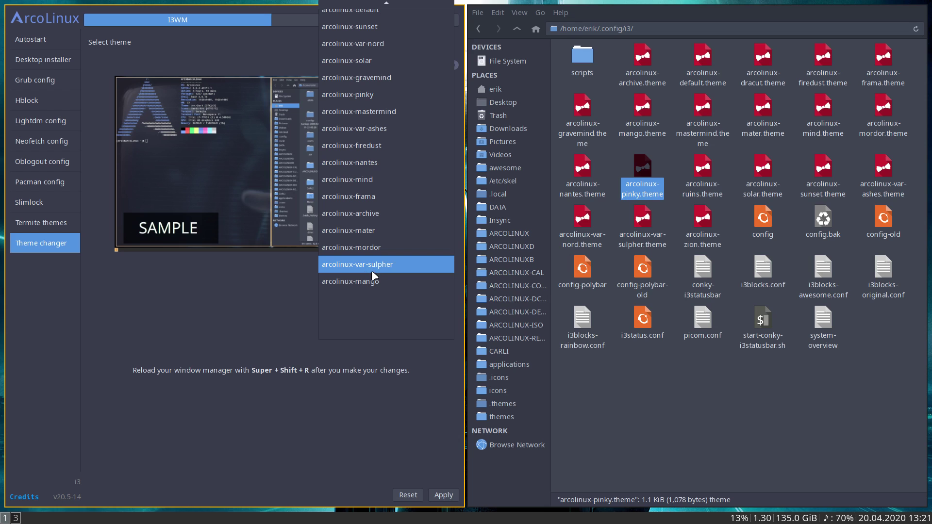
{"action": "left_click", "coordinate": [365, 135]}
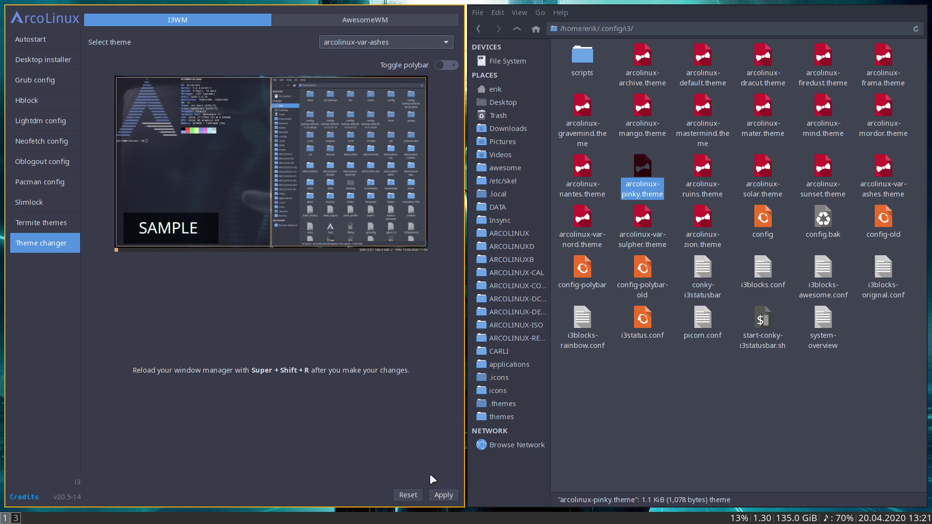
{"action": "left_click", "coordinate": [443, 494]}
{"action": "key", "text": "super+shift+r"}
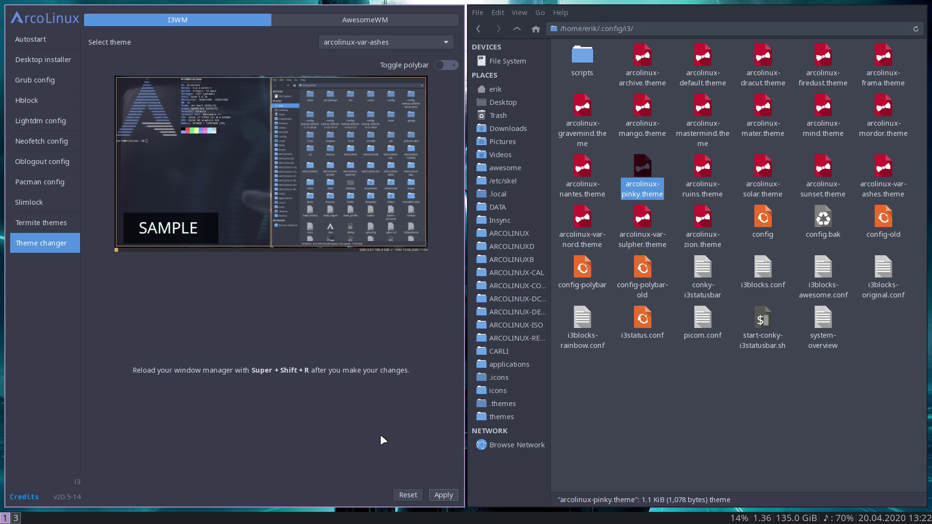
Open arcolinux-var-nord.theme from the i3 folder and examine its theme name, Nord palette link and first color variables.
{"action": "left_click", "coordinate": [625, 424]}
{"action": "double_click", "coordinate": [585, 216]}
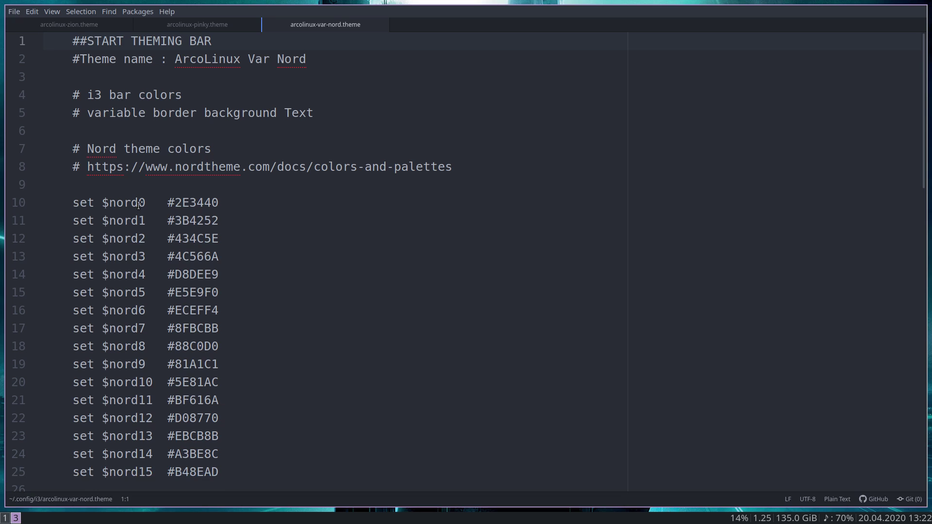
{"action": "double_click", "coordinate": [289, 59]}
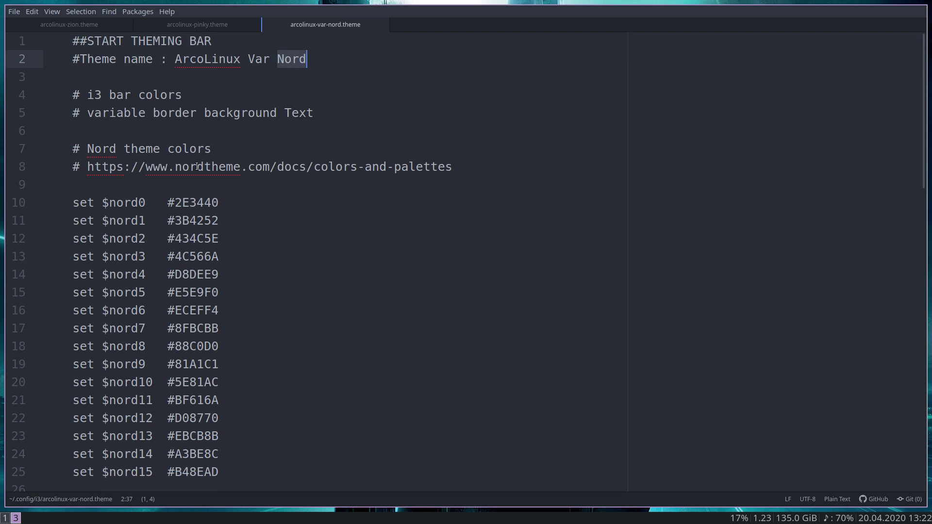
{"action": "left_click_drag", "start_coordinate": [170, 167], "coordinate": [263, 185]}
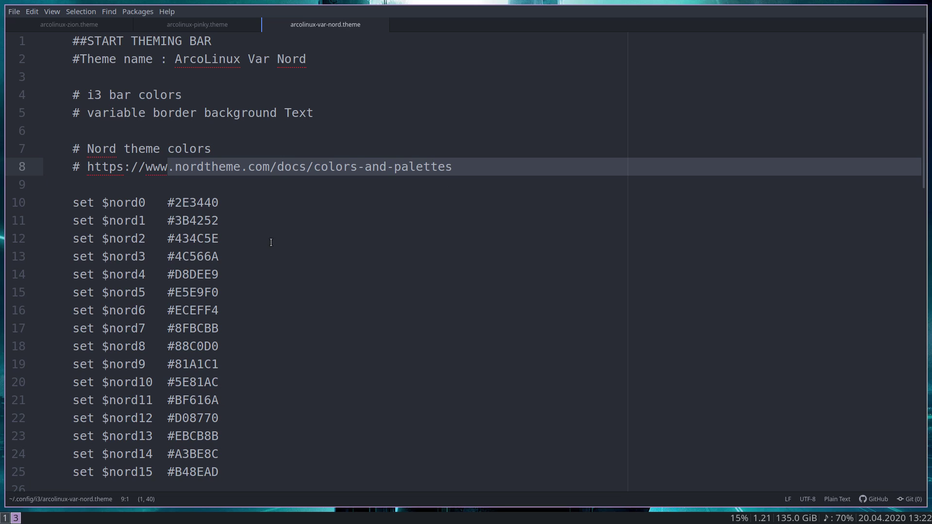
{"action": "left_click", "coordinate": [148, 203]}
{"action": "left_click", "coordinate": [185, 202]}
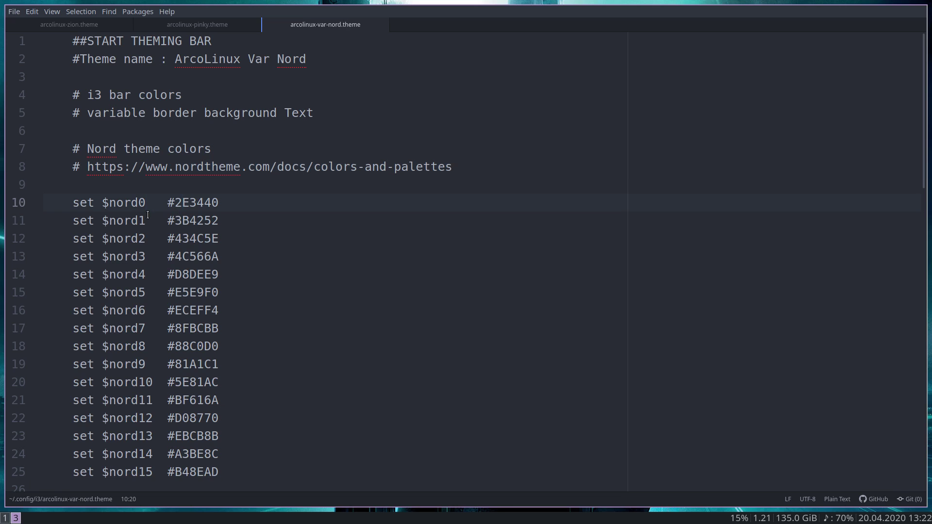
{"action": "left_click", "coordinate": [146, 221]}
{"action": "left_click_drag", "start_coordinate": [204, 221], "coordinate": [211, 221]}
Examine how the bar and workspace colors in arcolinux-var-nord.theme use the Nord color variables.
{"action": "scroll", "coordinate": [322, 303], "scroll_direction": "down", "scroll_amount": 5}
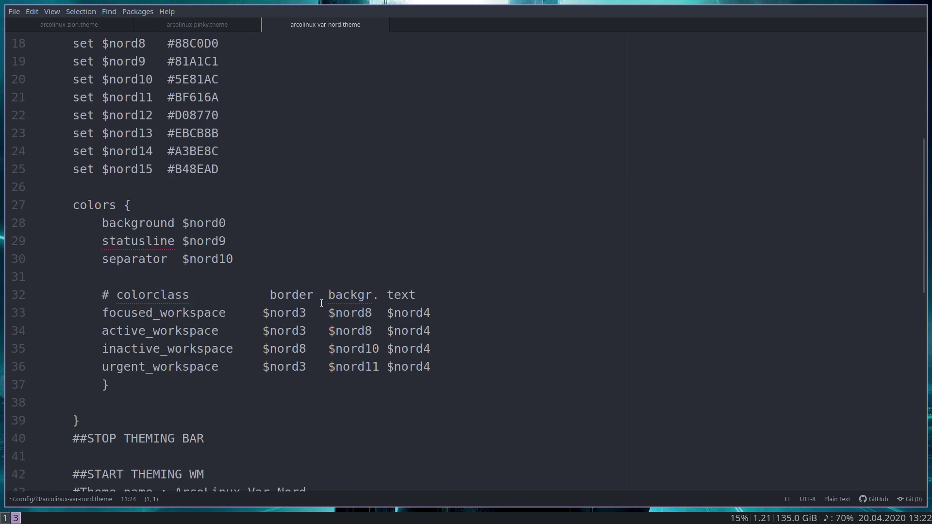
{"action": "scroll", "coordinate": [321, 303], "scroll_direction": "down", "scroll_amount": 4}
{"action": "scroll", "coordinate": [255, 221], "scroll_direction": "down", "scroll_amount": 1}
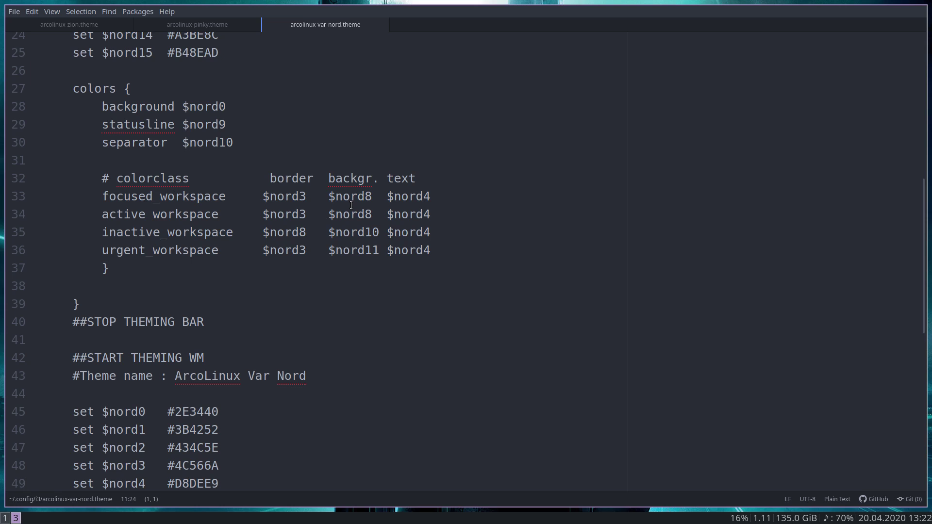
{"action": "scroll", "coordinate": [351, 205], "scroll_direction": "up", "scroll_amount": 10}
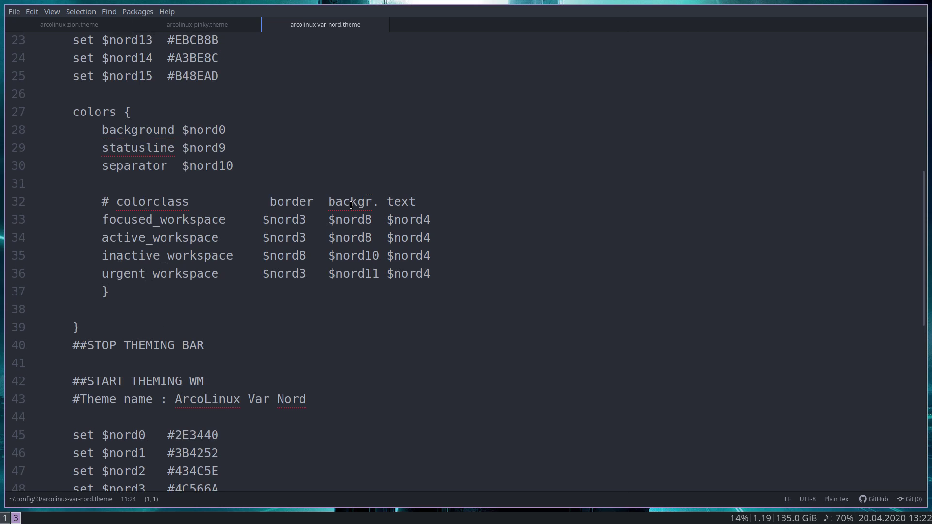
{"action": "scroll", "coordinate": [193, 173], "scroll_direction": "up", "scroll_amount": 2}
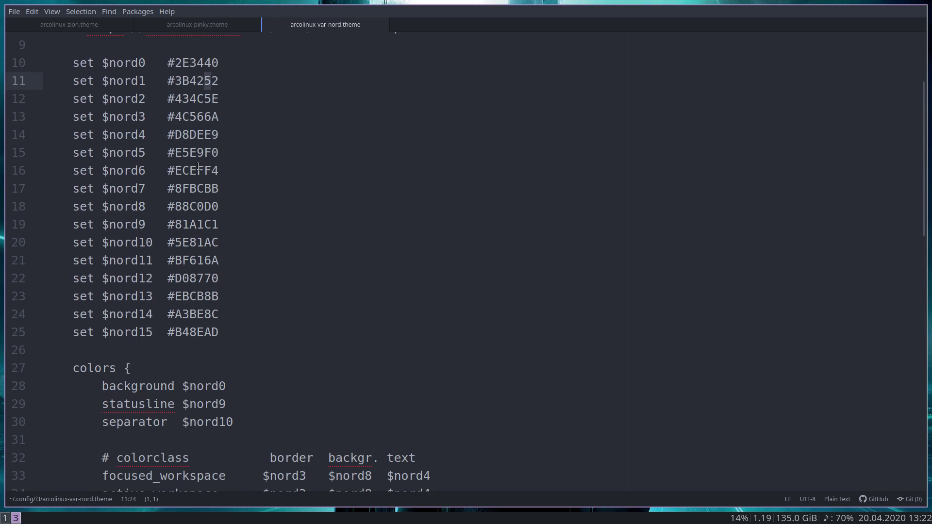
{"action": "scroll", "coordinate": [283, 264], "scroll_direction": "down", "scroll_amount": 5}
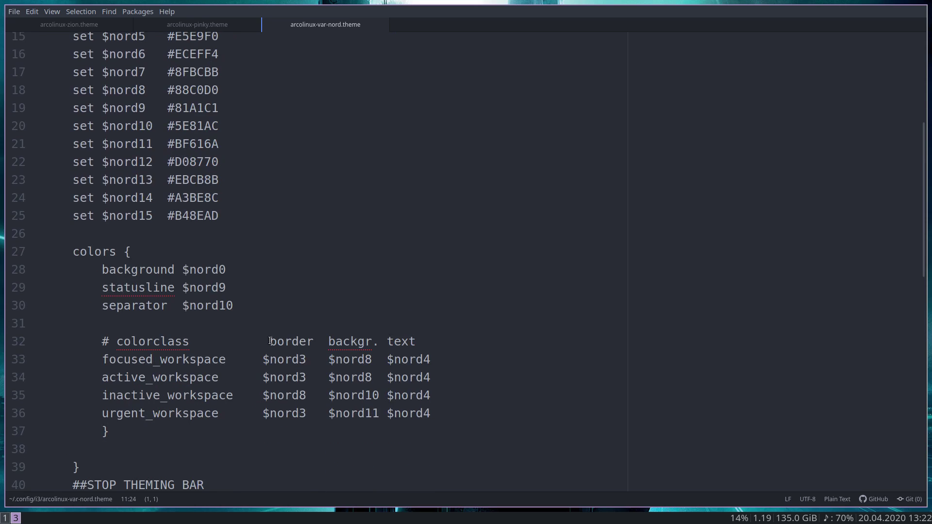
{"action": "scroll", "coordinate": [310, 291], "scroll_direction": "down", "scroll_amount": 5}
{"action": "scroll", "coordinate": [339, 312], "scroll_direction": "down", "scroll_amount": 2}
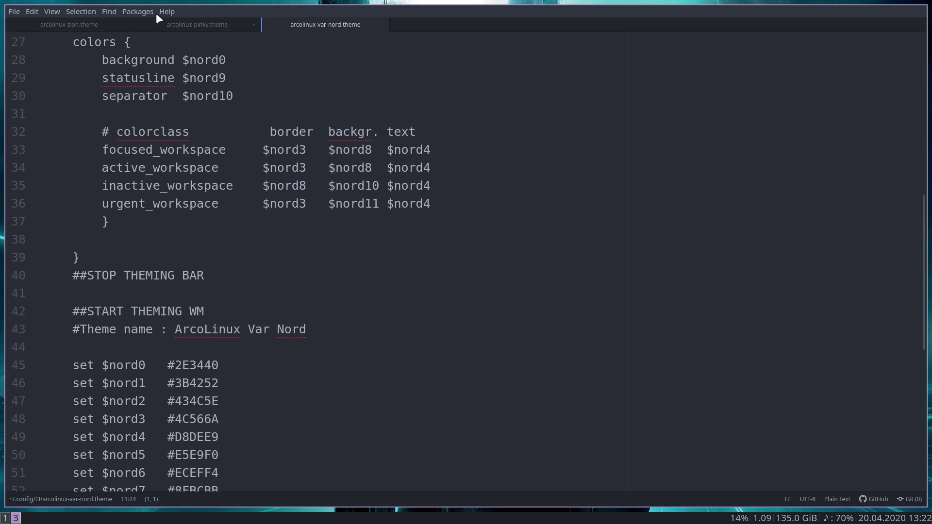
Search Atom's installable packages for pigments, install the pigments package and close the settings.
{"action": "left_click", "coordinate": [133, 9]}
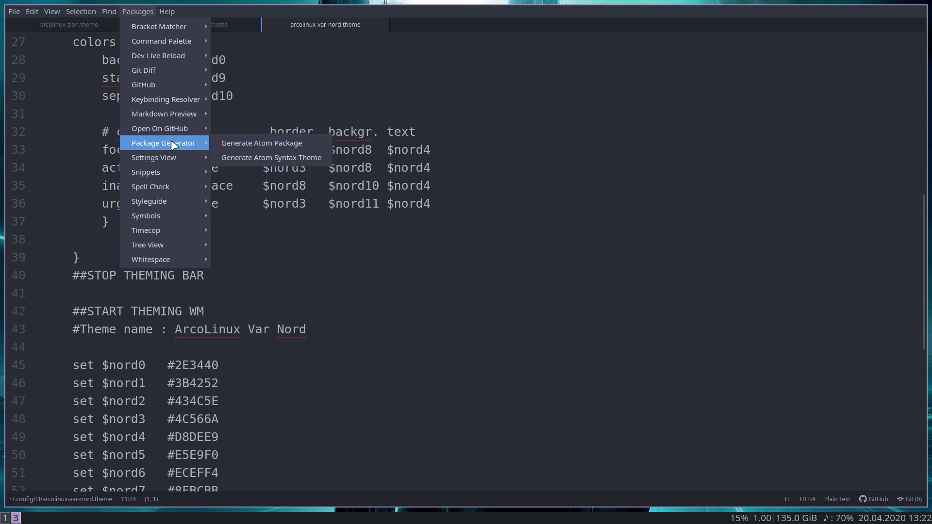
{"action": "mouse_move", "coordinate": [170, 154]}
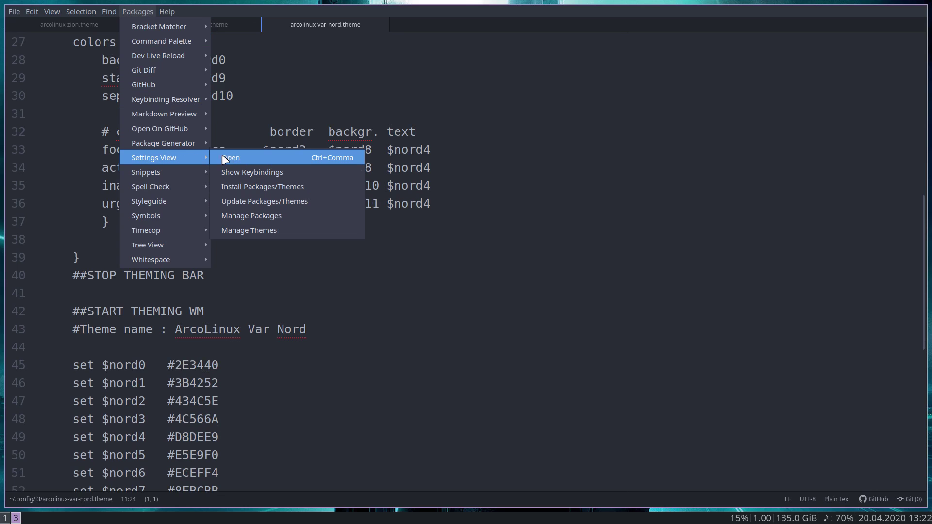
{"action": "left_click", "coordinate": [266, 187]}
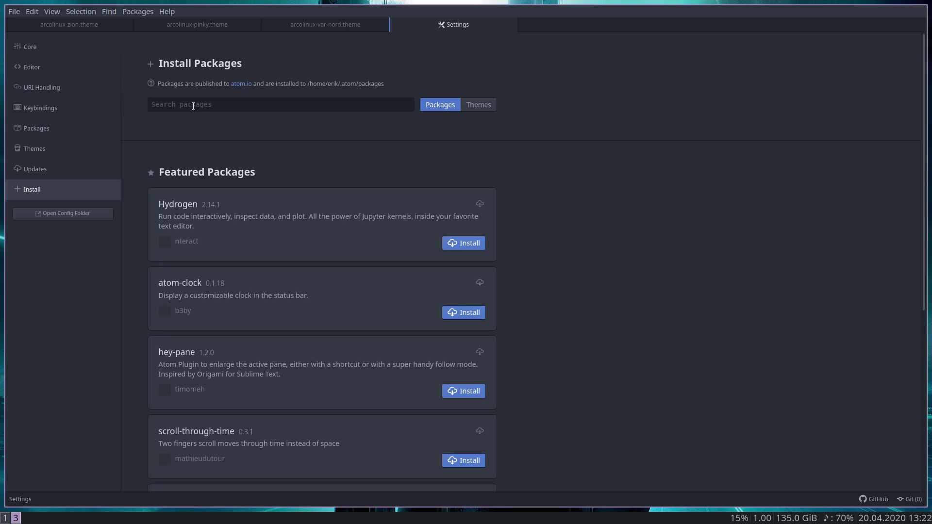
{"action": "left_click", "coordinate": [204, 105]}
{"action": "type", "text": "pigments"}
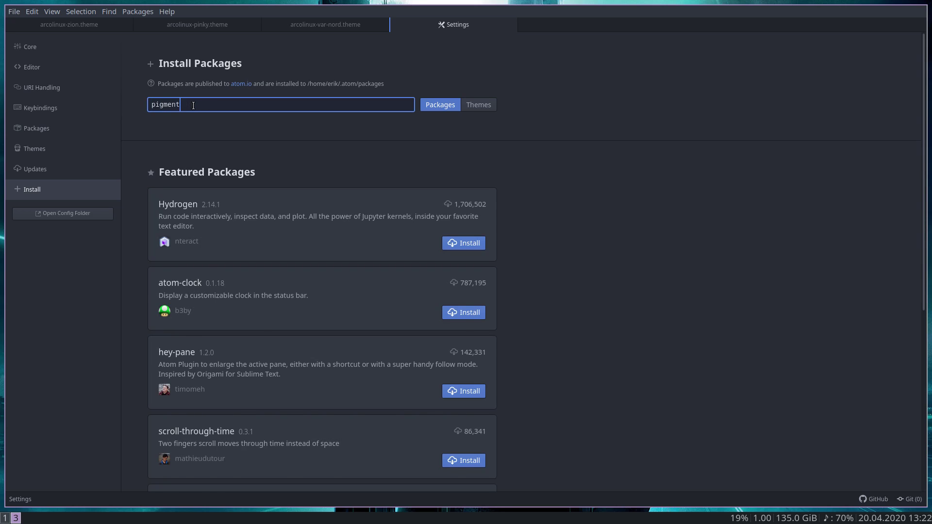
{"action": "key", "text": "Return"}
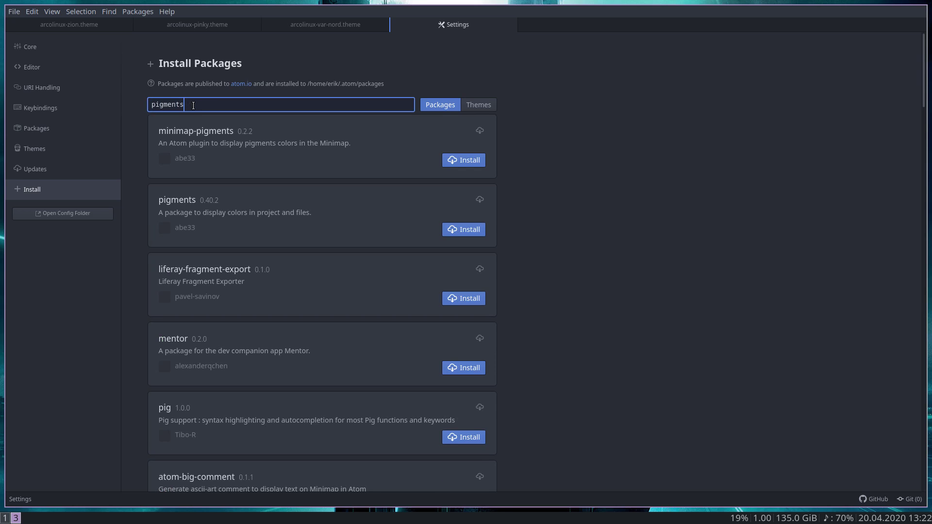
{"action": "left_click", "coordinate": [464, 160]}
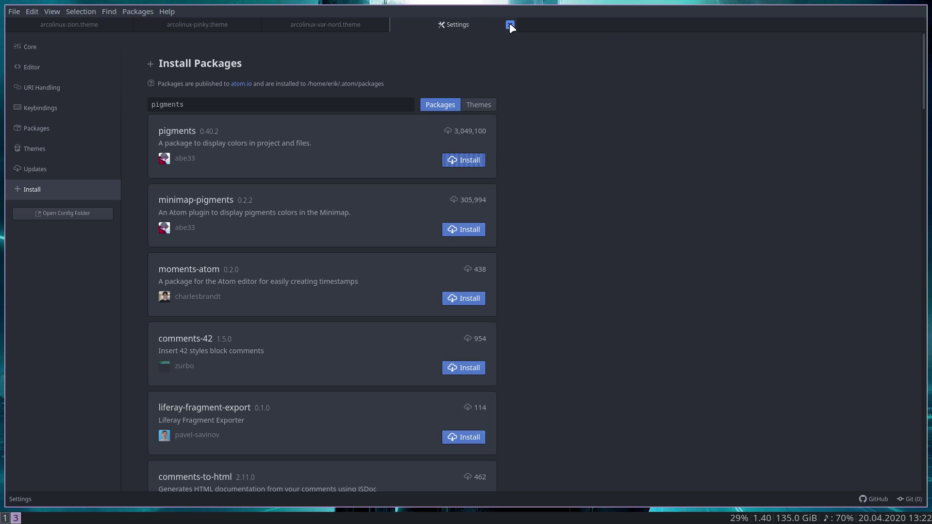
{"action": "left_click", "coordinate": [510, 26]}
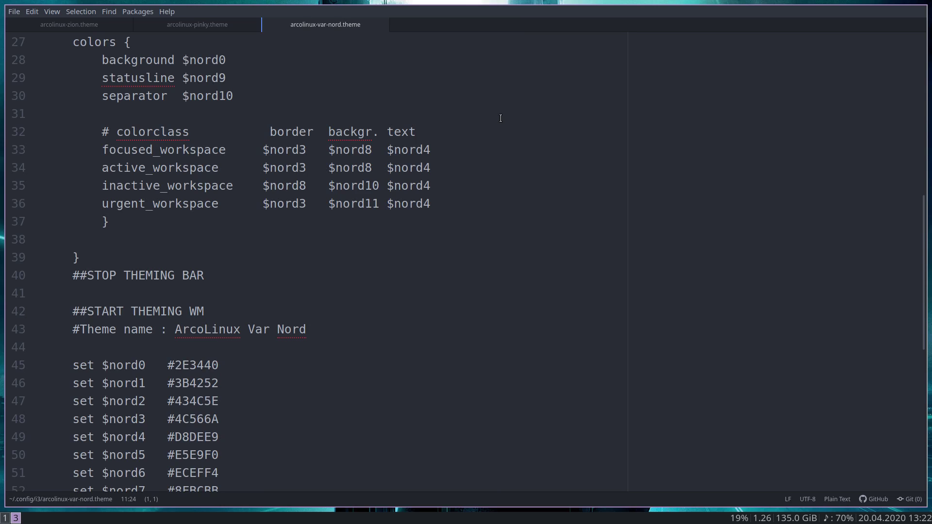
Examine the highlighted Nord palette and the window color settings in the window manager section of arcolinux-var-nord.theme.
{"action": "scroll", "coordinate": [501, 118], "scroll_direction": "down", "scroll_amount": 5}
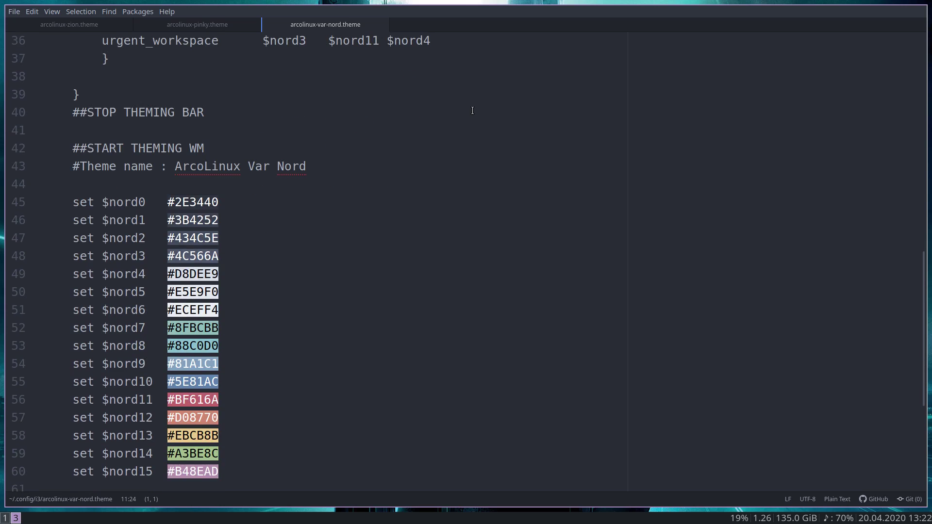
{"action": "scroll", "coordinate": [391, 96], "scroll_direction": "down", "scroll_amount": 1}
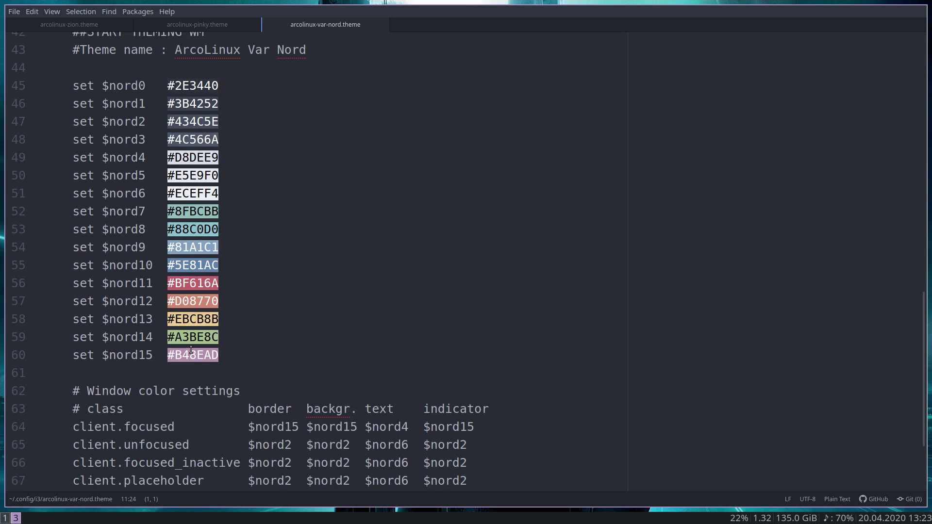
{"action": "scroll", "coordinate": [192, 350], "scroll_direction": "down", "scroll_amount": 2}
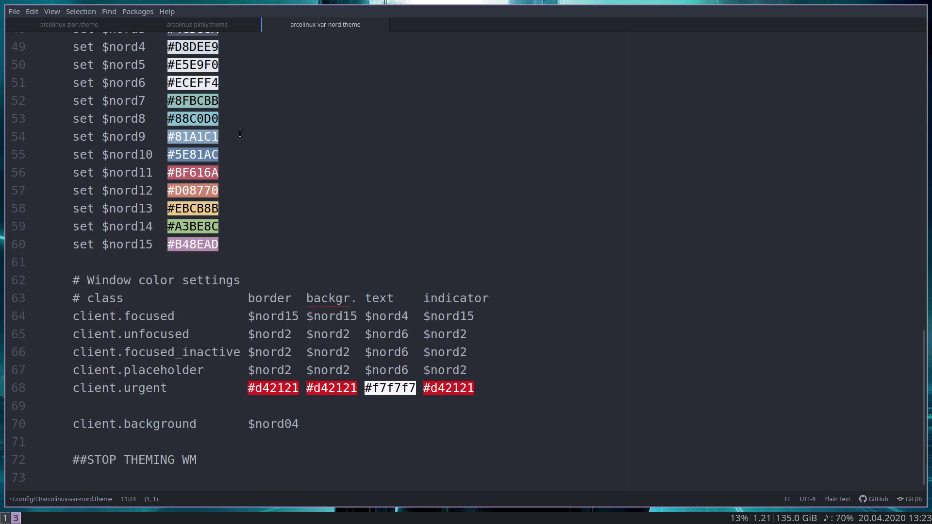
{"action": "double_click", "coordinate": [377, 316]}
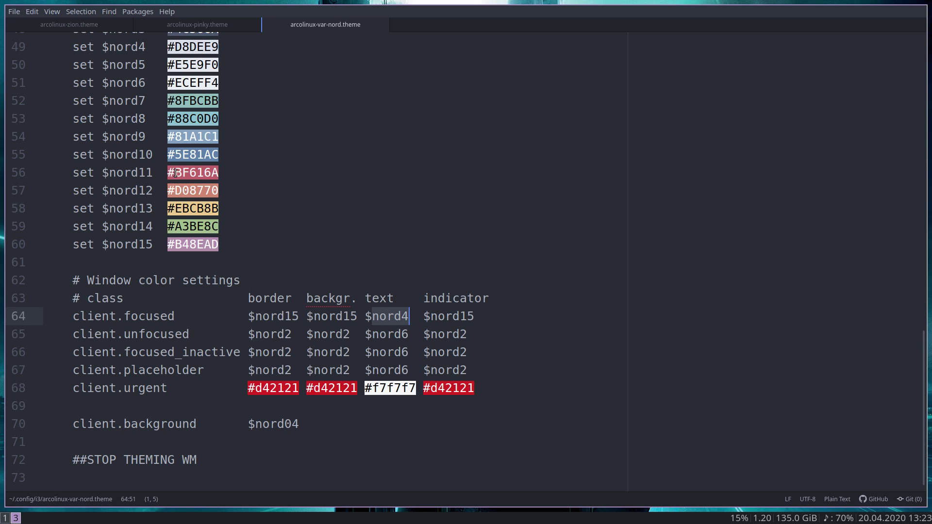
{"action": "left_click_drag", "start_coordinate": [175, 172], "coordinate": [195, 172]}
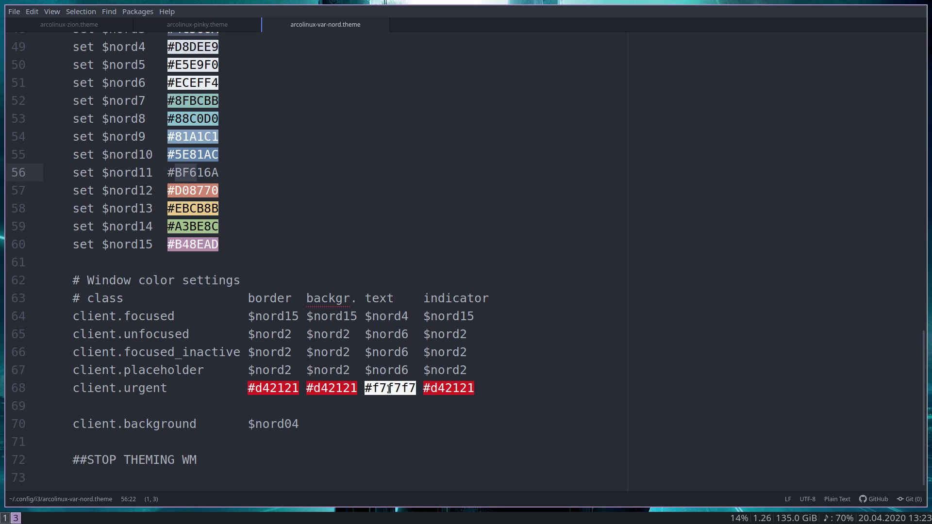
{"action": "left_click", "coordinate": [410, 334]}
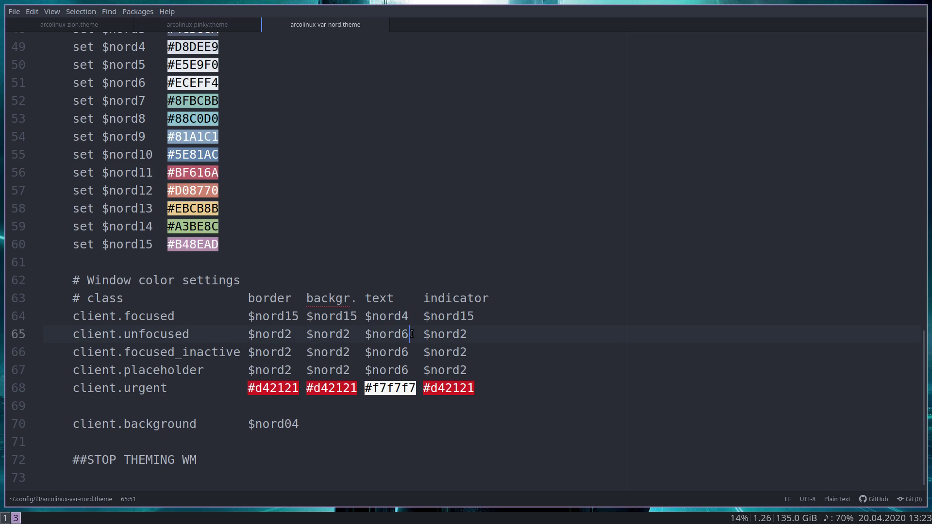
{"action": "scroll", "coordinate": [271, 310], "scroll_direction": "up", "scroll_amount": 3}
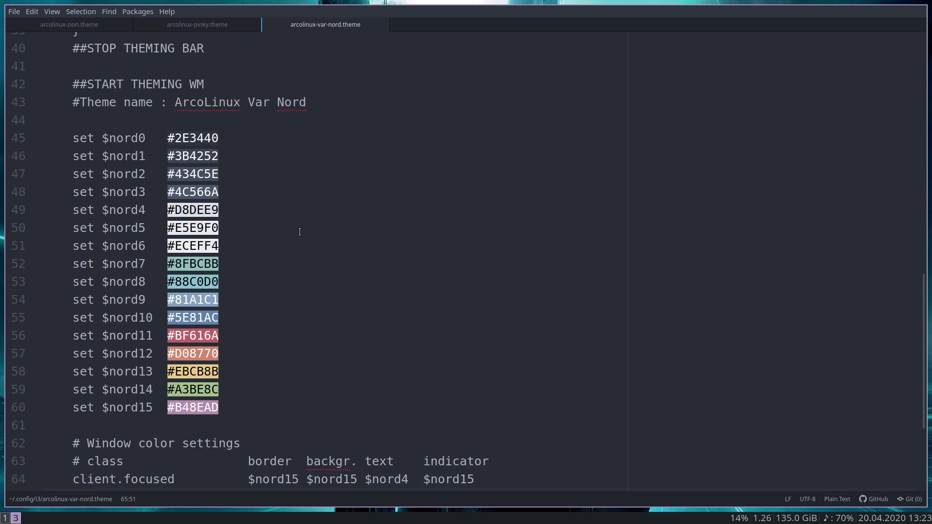
Close arcolinux-var-nord.theme and arcolinux-pinky.theme in Atom and return to workspace 1.
{"action": "left_click", "coordinate": [382, 25]}
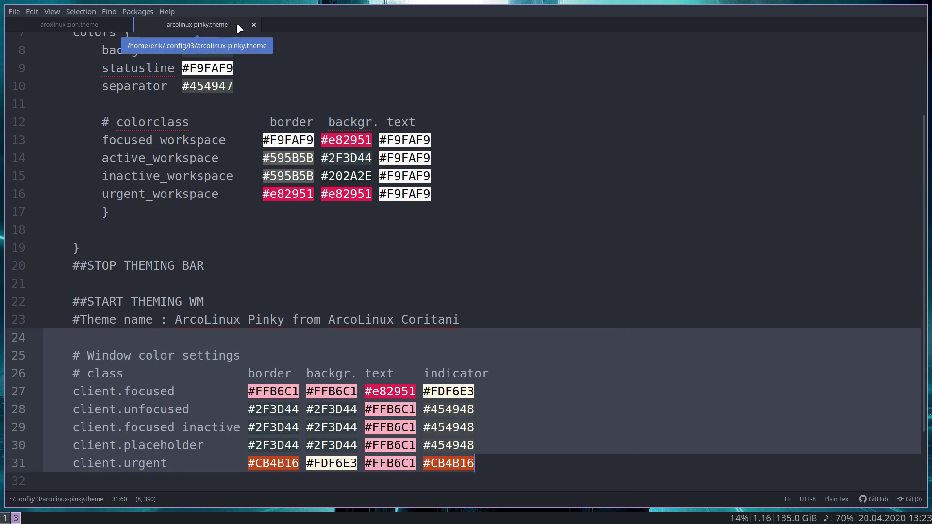
{"action": "left_click", "coordinate": [254, 25]}
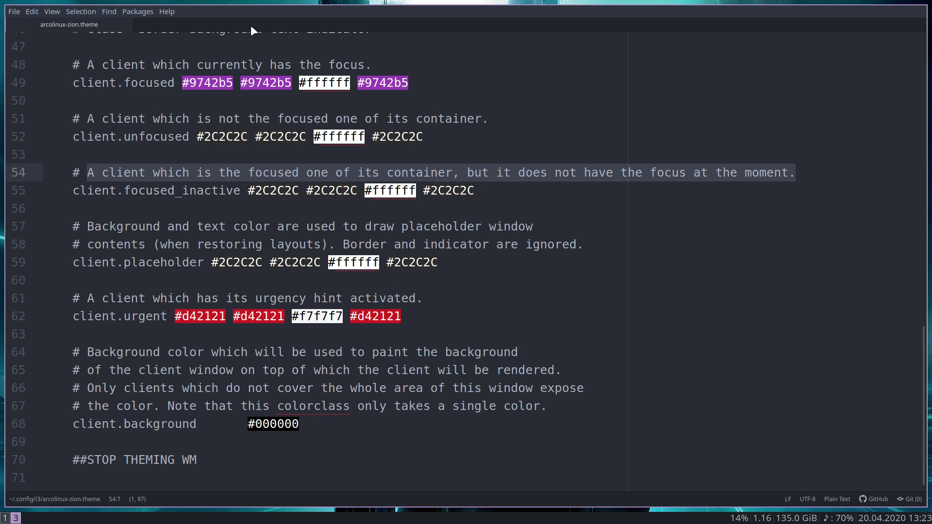
{"action": "key", "text": "super+1"}
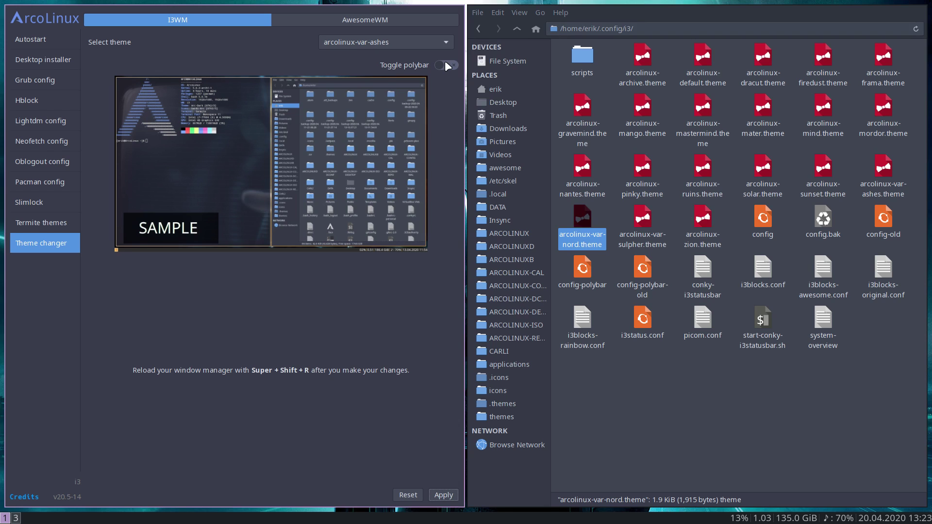
Open a terminal and install polybar with sudo pacman -S polybar.
{"action": "key", "text": "super+Return"}
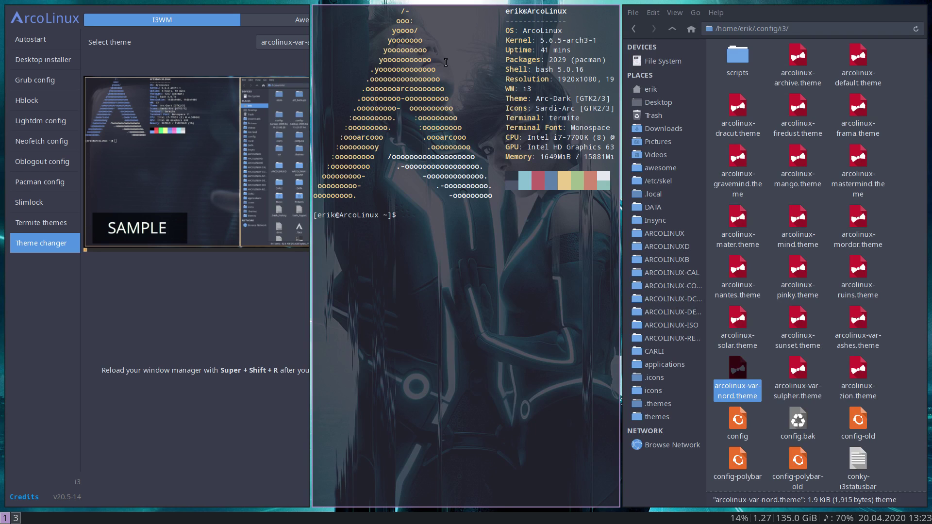
{"action": "type", "text": "audo pac"}
{"action": "key", "text": "BackSpace"}
{"action": "key", "text": "BackSpace"}
{"action": "key", "text": "BackSpace"}
{"action": "key", "text": "BackSpace"}
{"action": "key", "text": "BackSpace"}
{"action": "key", "text": "BackSpace"}
{"action": "key", "text": "BackSpace"}
{"action": "key", "text": "BackSpace"}
{"action": "type", "text": "sudo pacman -S polyu"}
{"action": "key", "text": "BackSpace"}
{"action": "type", "text": "bar"}
{"action": "key", "text": "Return"}
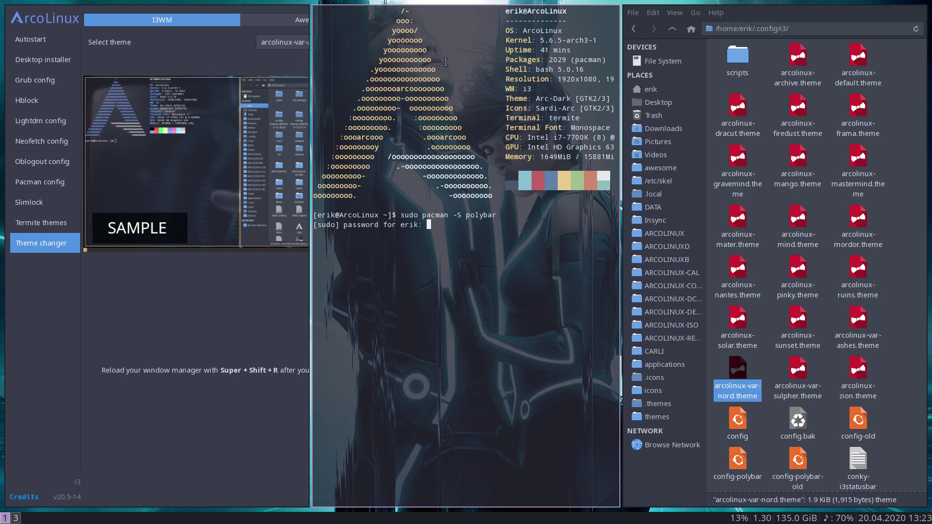
Enter the sudo password, confirm the polybar installation and close the terminal.
{"action": "key", "text": "Return"}
{"action": "key", "text": "Return"}
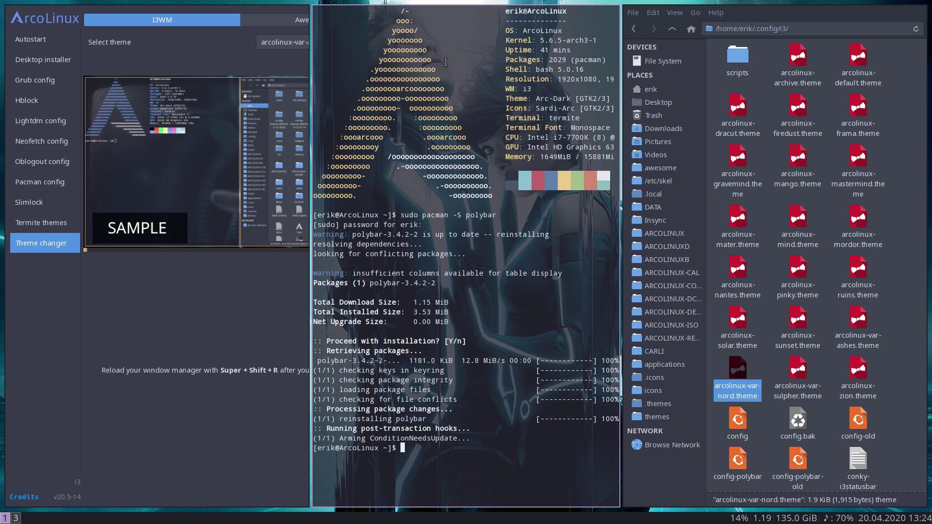
{"action": "key", "text": "super+q"}
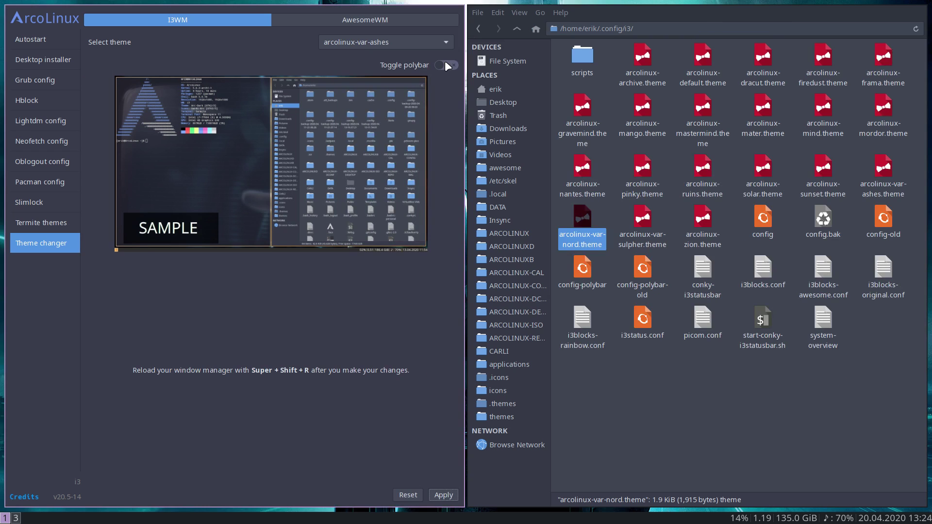
Enable polybar for i3 in the theme changer, apply it, reload the window manager, and use the new bar to visit workspace 3 and return.
{"action": "left_click", "coordinate": [442, 65]}
{"action": "left_click", "coordinate": [449, 492]}
{"action": "key", "text": "super+shift+r"}
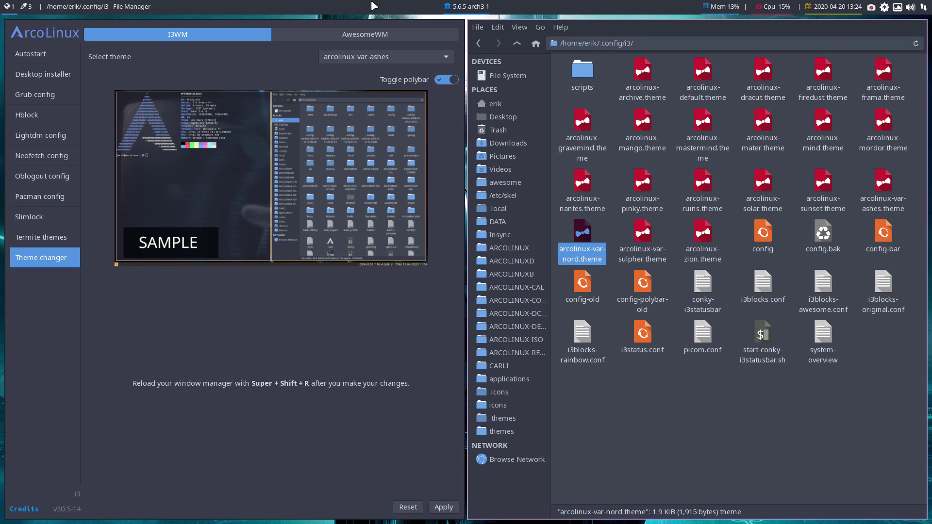
{"action": "left_click", "coordinate": [28, 6]}
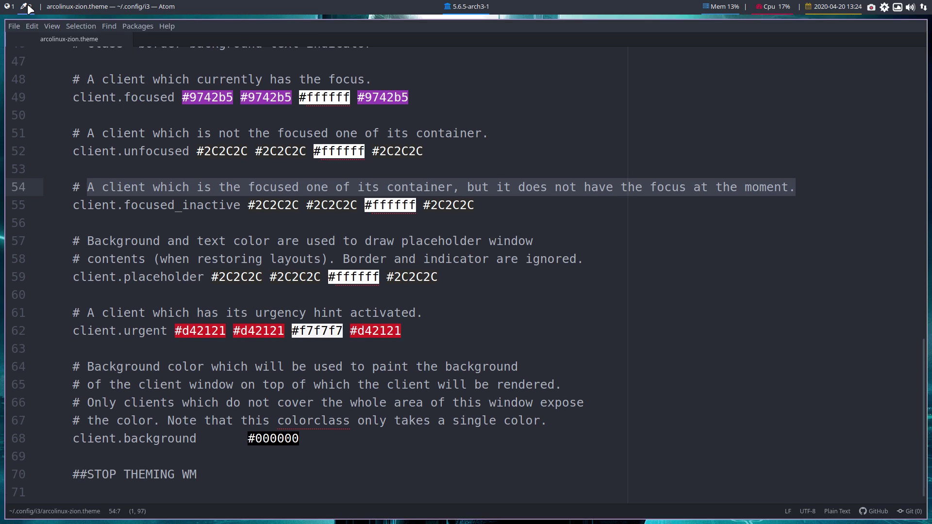
{"action": "left_click", "coordinate": [8, 7]}
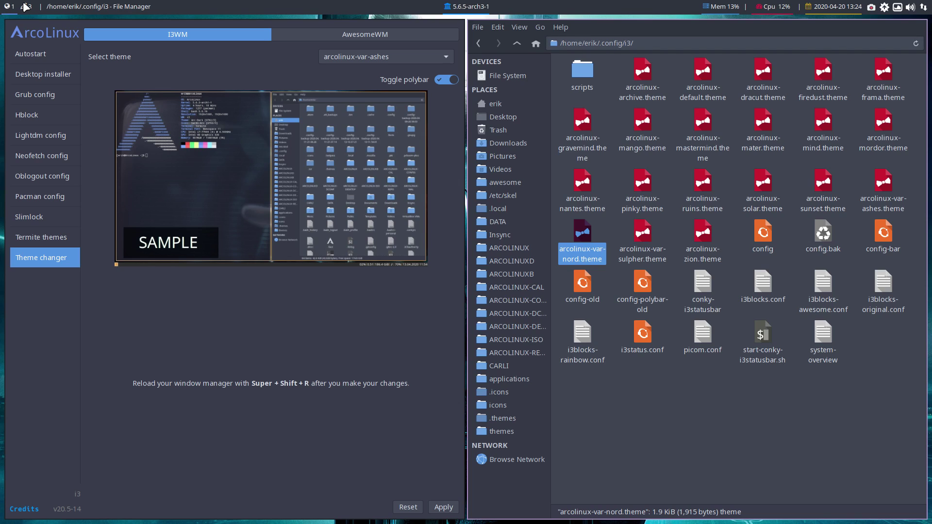
Switch polybar off and back on for arcolinux-var-ashes, applying each change and reloading i3.
{"action": "left_click", "coordinate": [451, 81]}
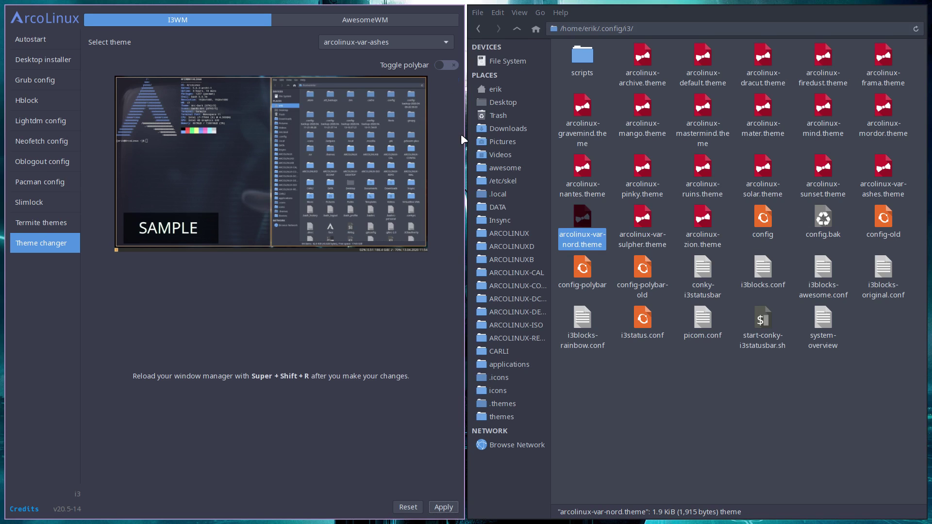
{"action": "left_click", "coordinate": [444, 506]}
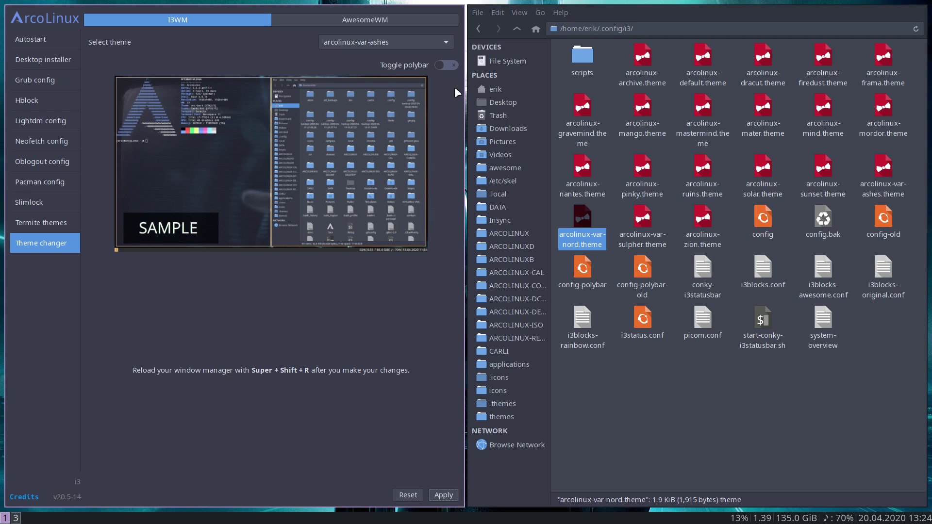
{"action": "left_click", "coordinate": [451, 66]}
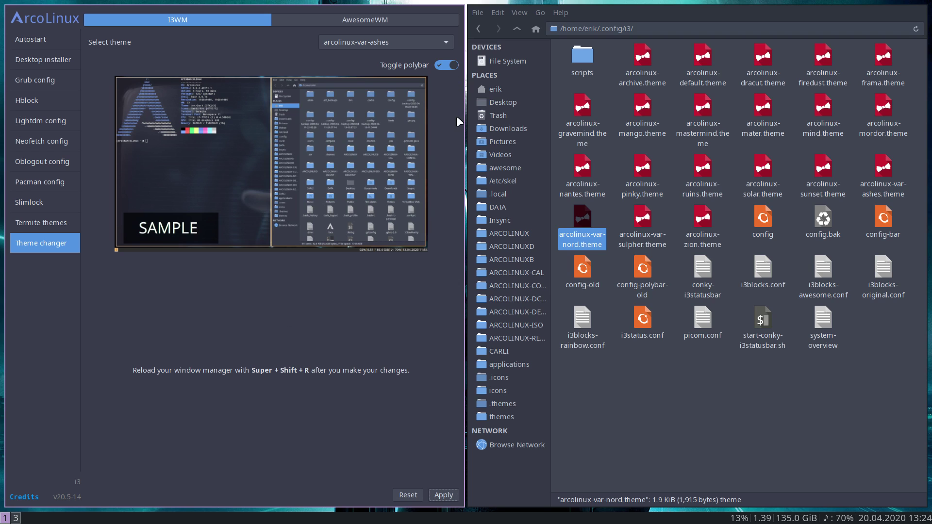
{"action": "left_click", "coordinate": [442, 495]}
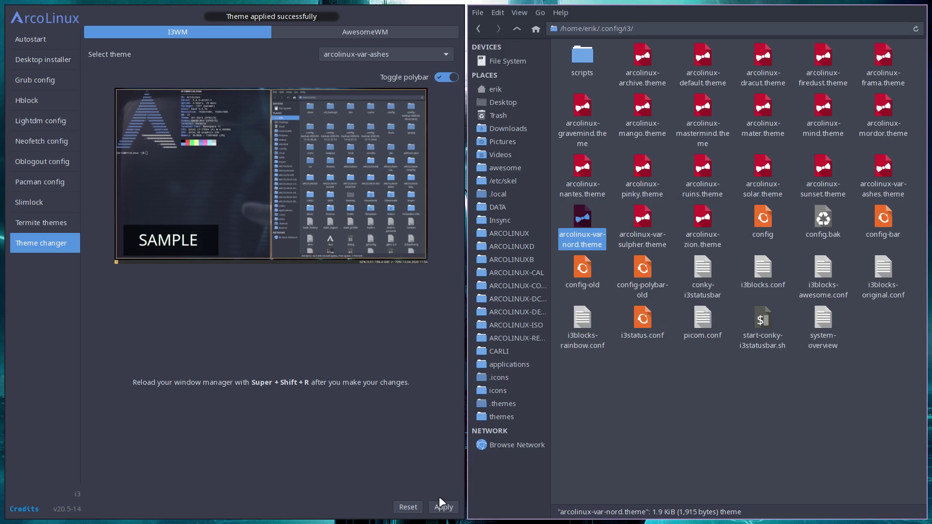
{"action": "key", "text": "super+shift+r"}
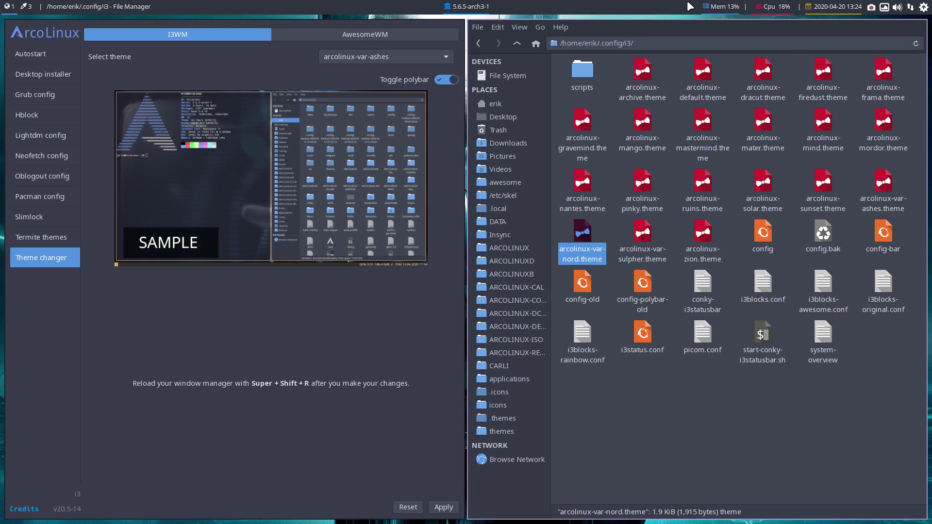
Apply the arcolinux-frama theme with polybar enabled and reload i3.
{"action": "left_click", "coordinate": [368, 57]}
{"action": "left_click", "coordinate": [377, 123]}
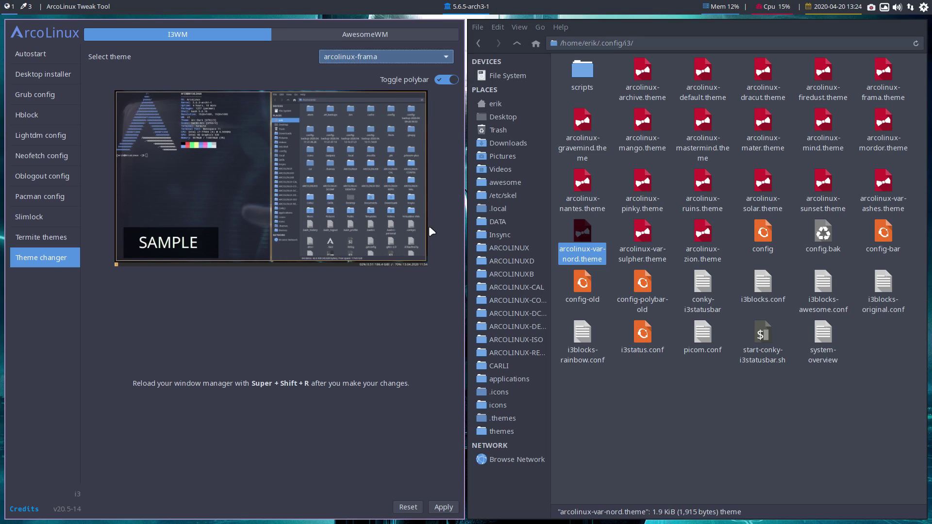
{"action": "left_click", "coordinate": [443, 507]}
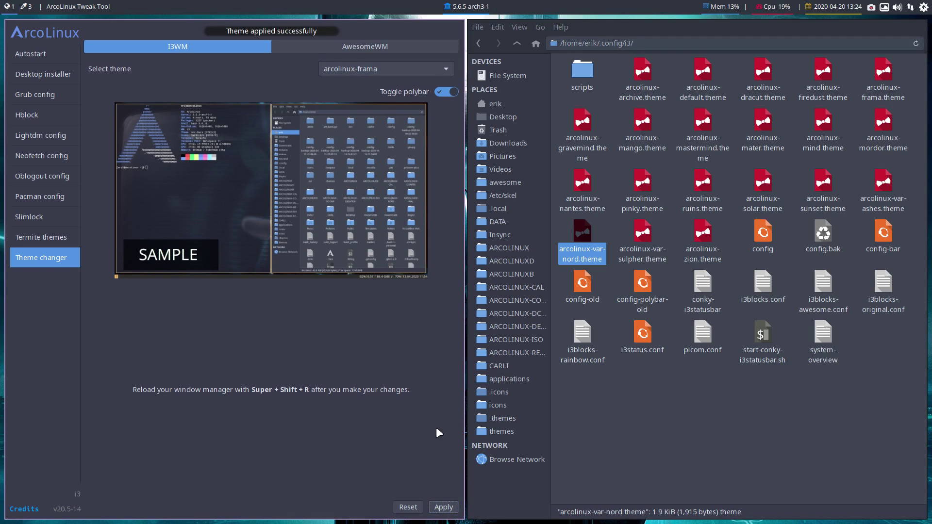
{"action": "key", "text": "super+shift+r"}
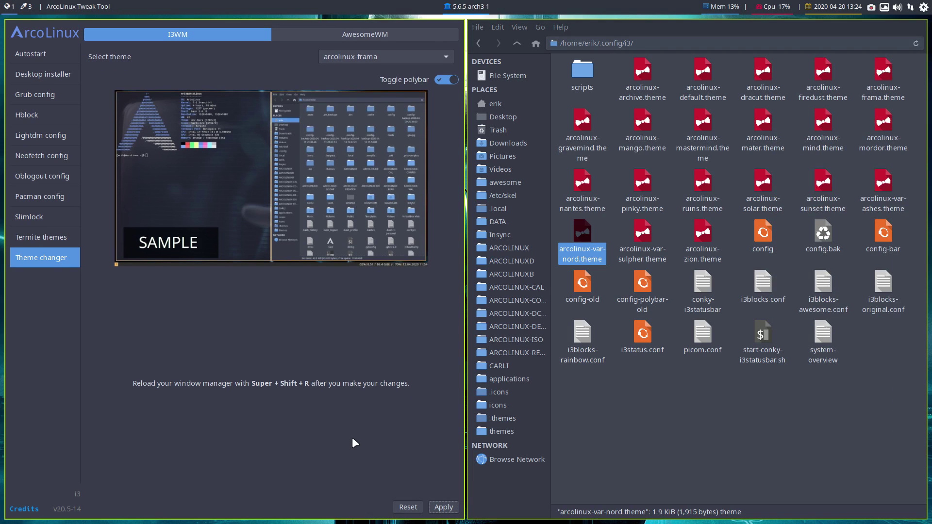
Apply the arcolinux-mordor theme with polybar enabled and reload i3.
{"action": "left_click", "coordinate": [362, 55]}
{"action": "left_click", "coordinate": [364, 105]}
{"action": "left_click", "coordinate": [443, 507]}
{"action": "key", "text": "super+shift+r"}
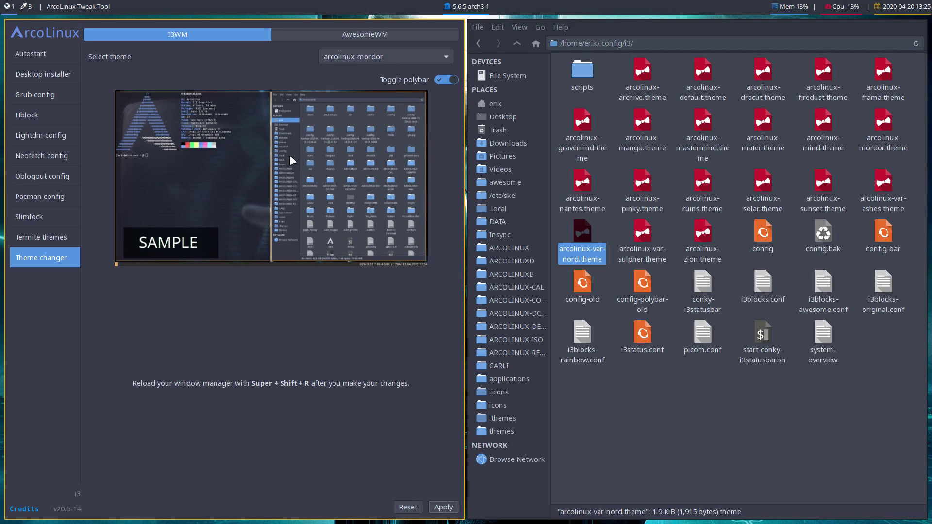
Disable polybar for the arcolinux-mordor theme and apply the change.
{"action": "left_click", "coordinate": [443, 80]}
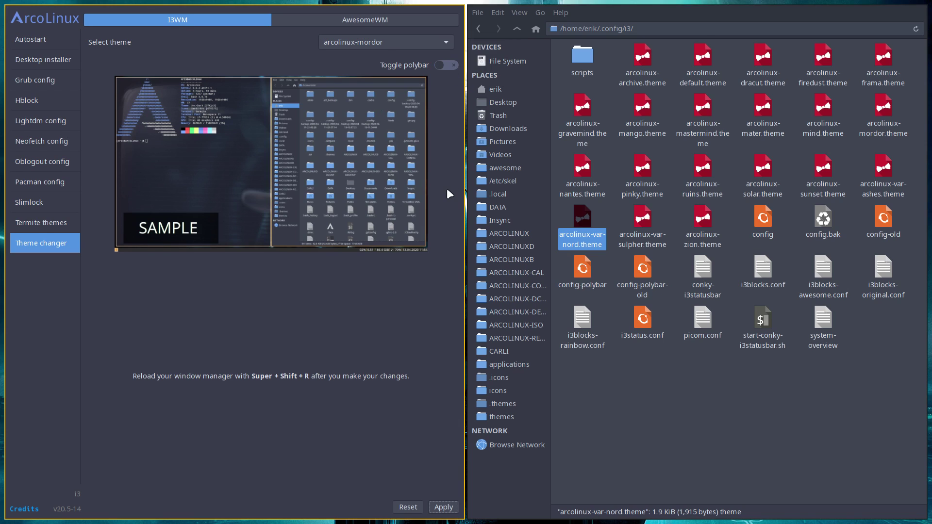
{"action": "left_click", "coordinate": [444, 507]}
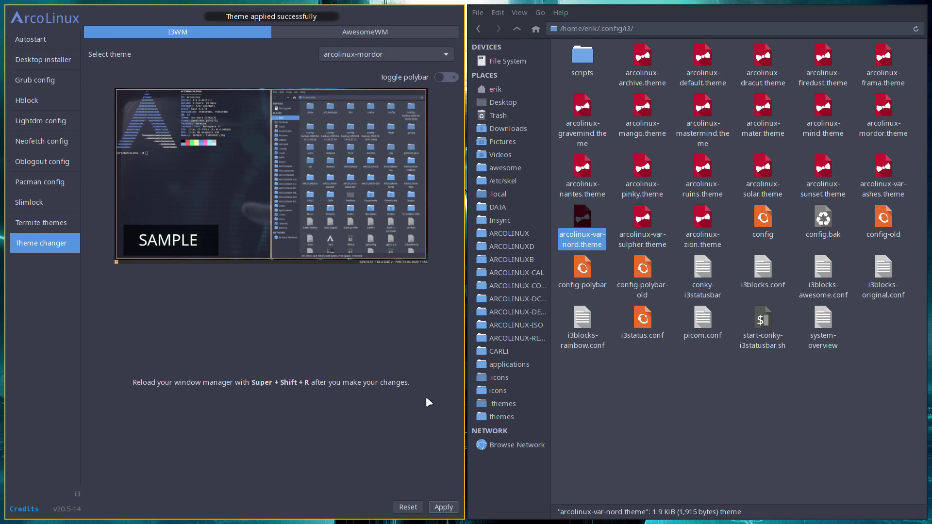